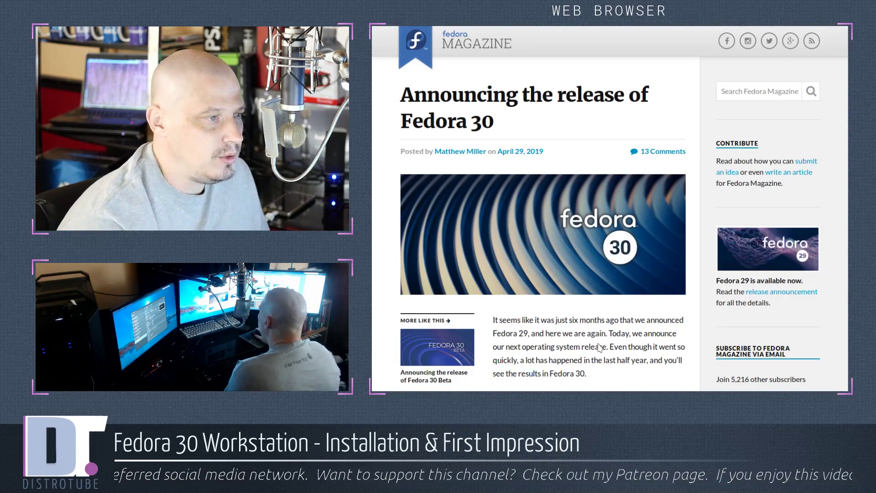
# - Scroll down through the Fedora 30 release announcement article in Fedora Magazine
pyautogui.scroll(-5, 658, 349)
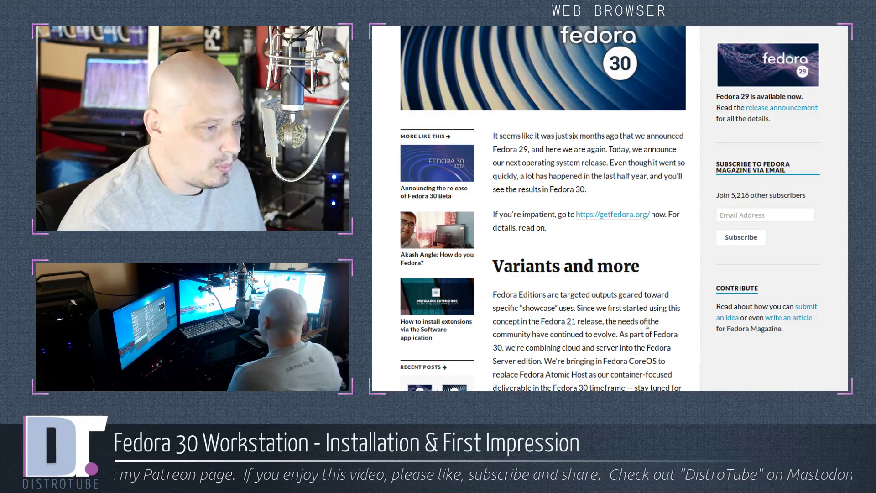
pyautogui.scroll(-1, 678, 329)
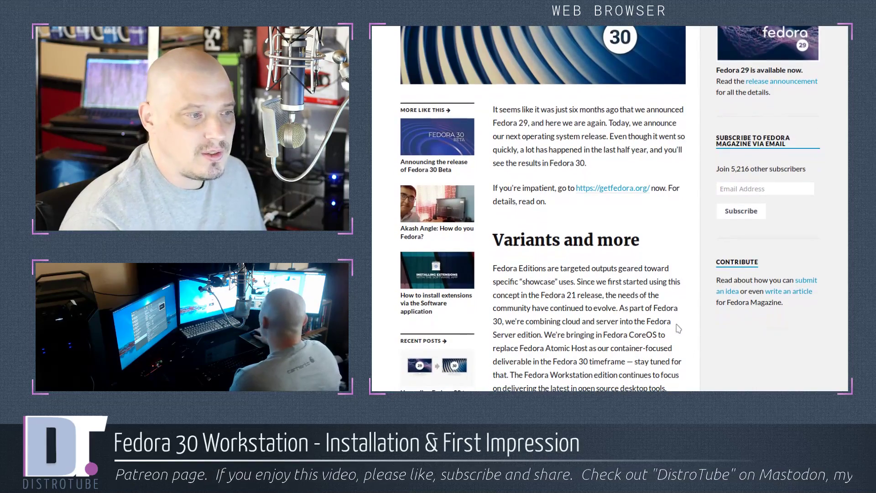
pyautogui.scroll(-2, 678, 329)
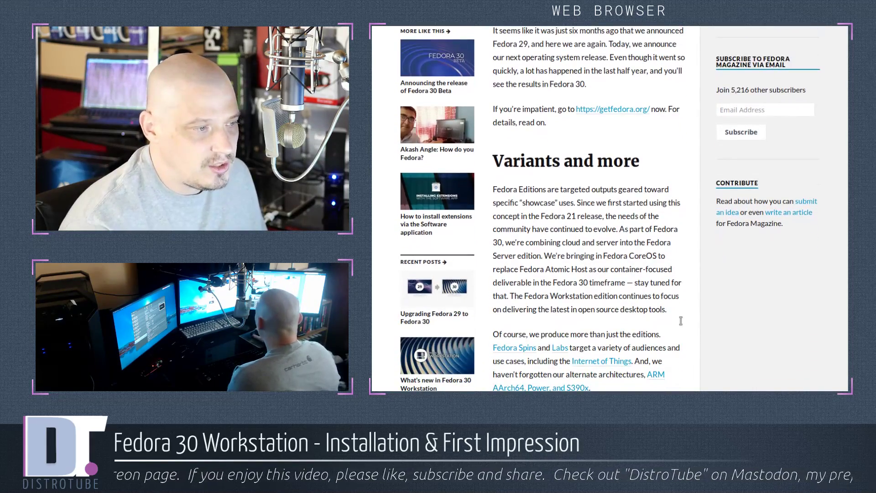
pyautogui.scroll(-4, 680, 327)
pyautogui.scroll(-4, 682, 324)
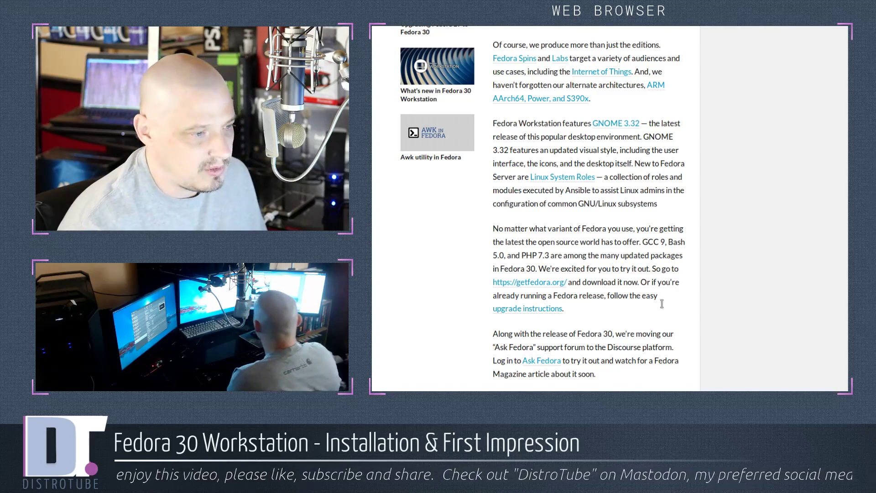
pyautogui.scroll(-2, 662, 327)
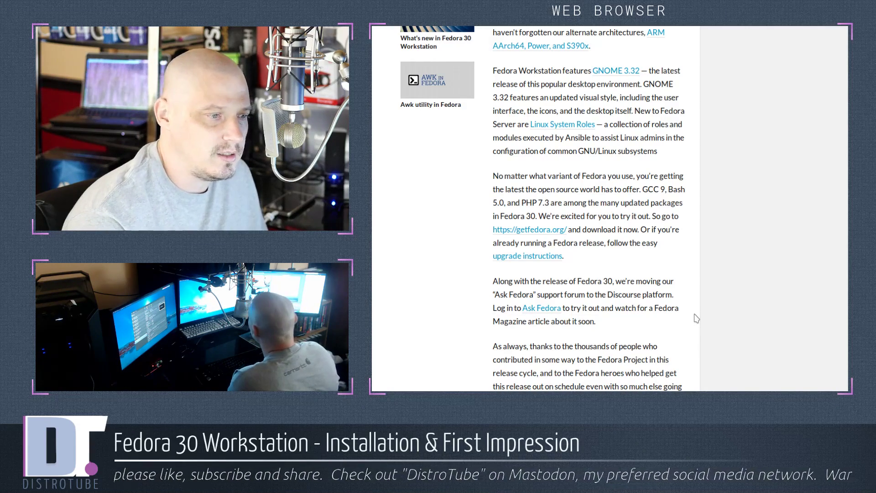
pyautogui.scroll(-1, 696, 318)
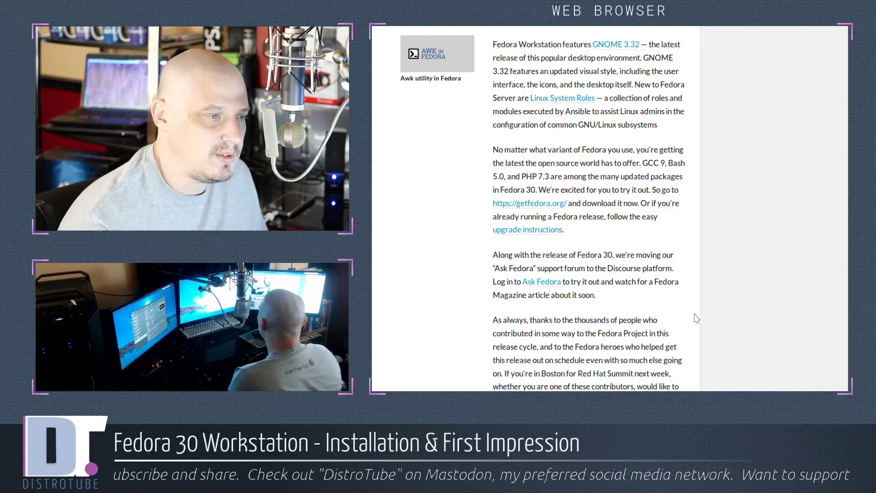
pyautogui.scroll(-3, 722, 322)
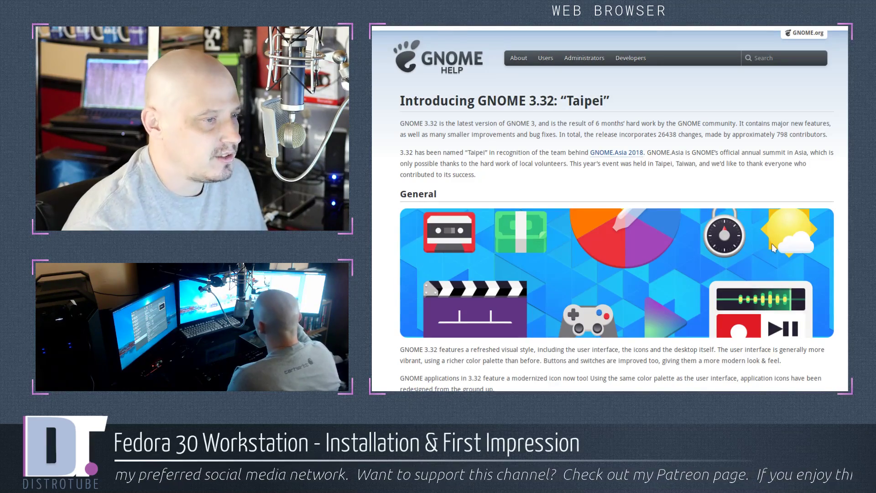
pyautogui.scroll(-3, 773, 248)
pyautogui.scroll(-5, 771, 247)
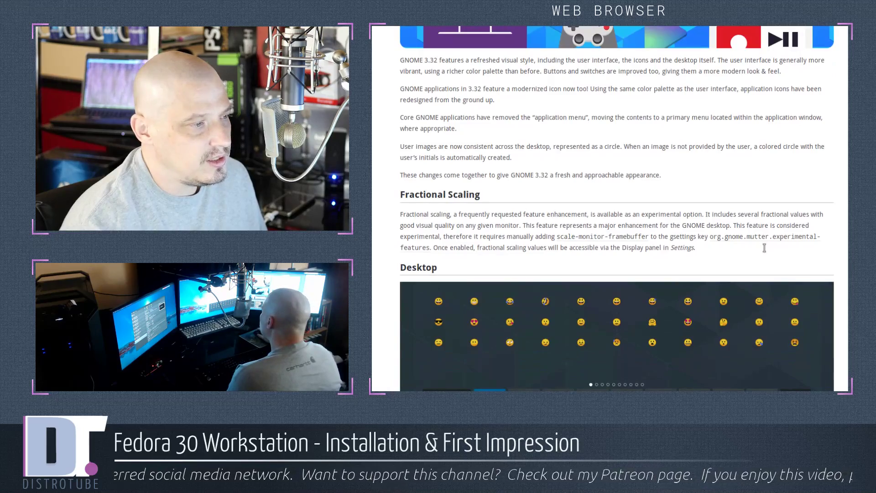
pyautogui.scroll(-4, 765, 248)
pyautogui.scroll(-1, 765, 251)
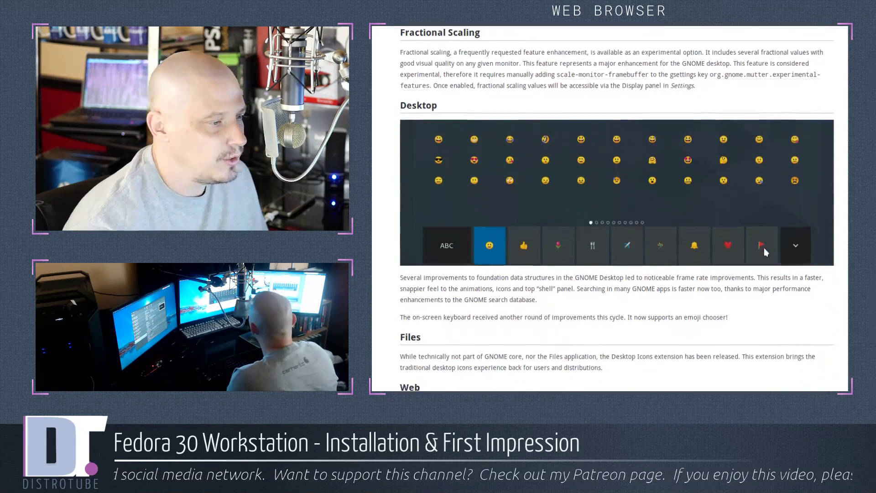
pyautogui.scroll(-4, 766, 252)
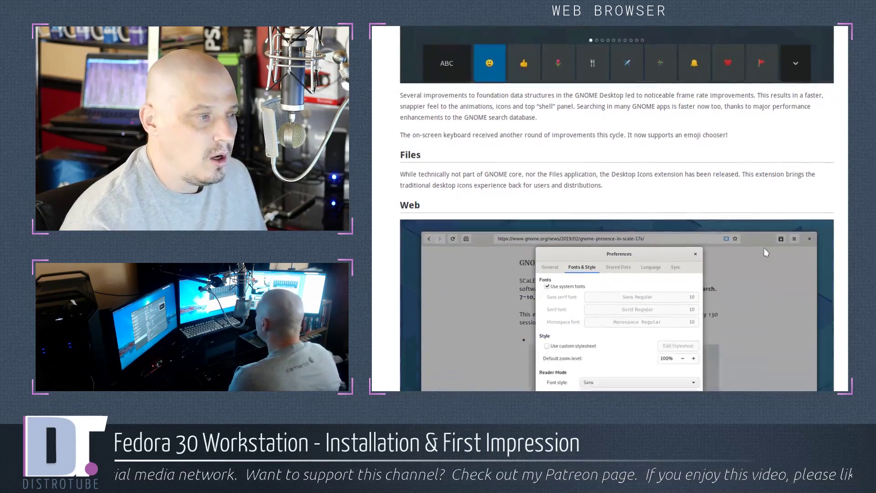
pyautogui.scroll(-1, 766, 253)
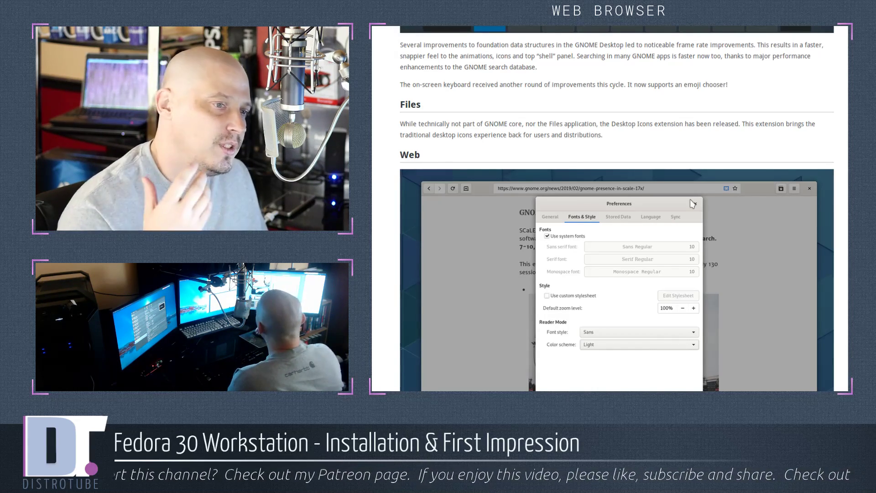
pyautogui.scroll(-6, 693, 203)
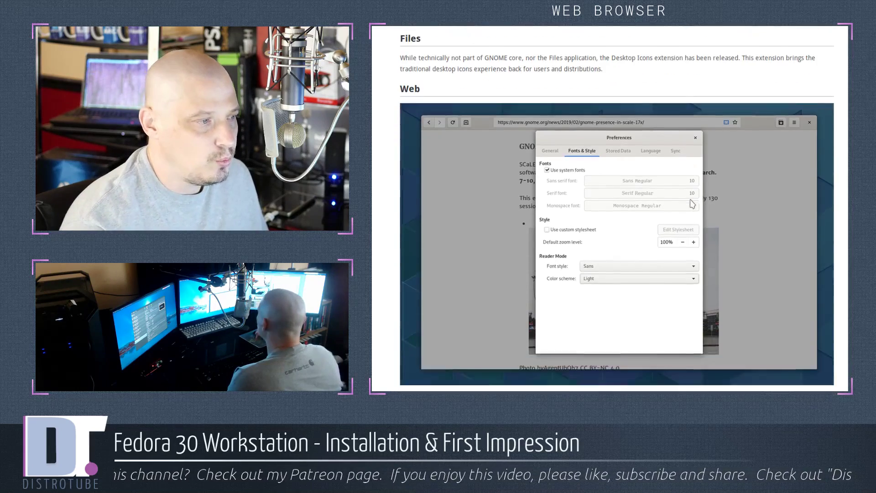
pyautogui.scroll(-3, 701, 279)
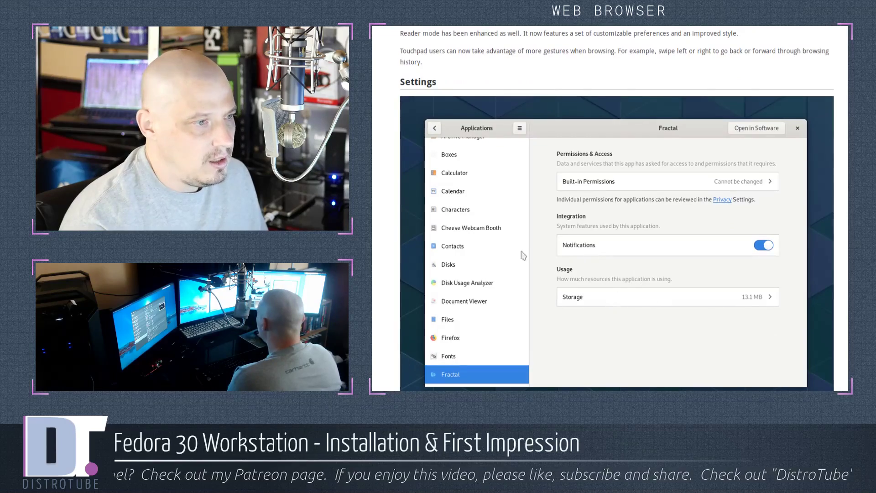
pyautogui.scroll(-1, 735, 362)
pyautogui.scroll(-8, 736, 362)
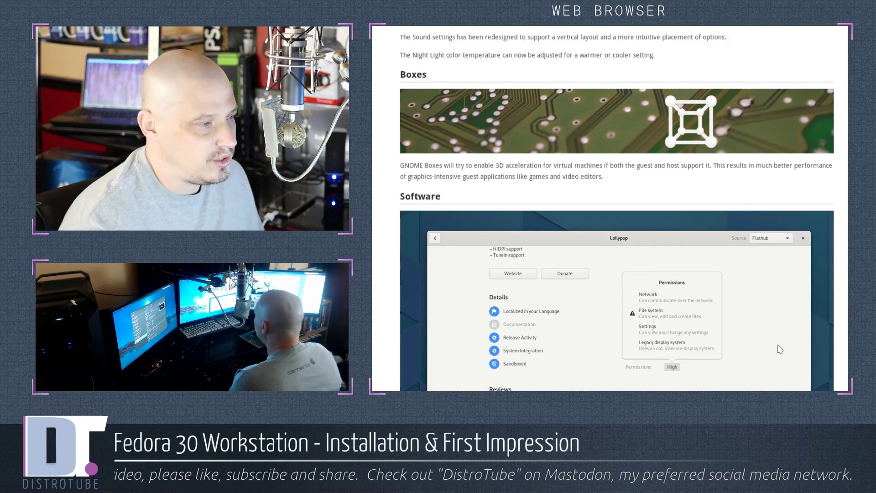
pyautogui.scroll(-5, 780, 349)
pyautogui.scroll(-4, 780, 349)
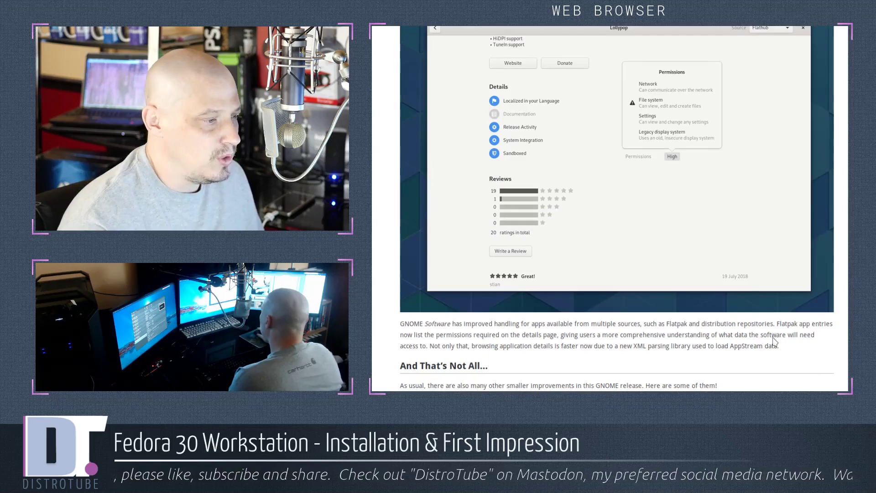
pyautogui.scroll(-4, 774, 342)
pyautogui.scroll(-5, 775, 343)
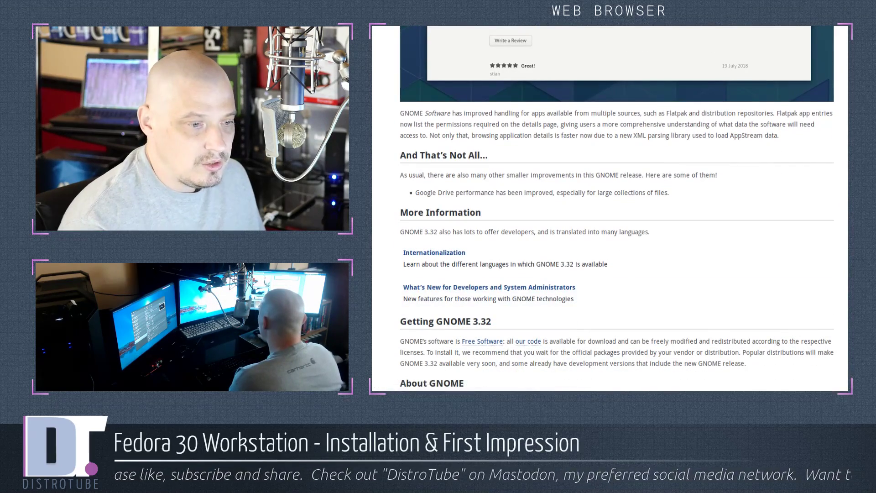
pyautogui.press('Home')
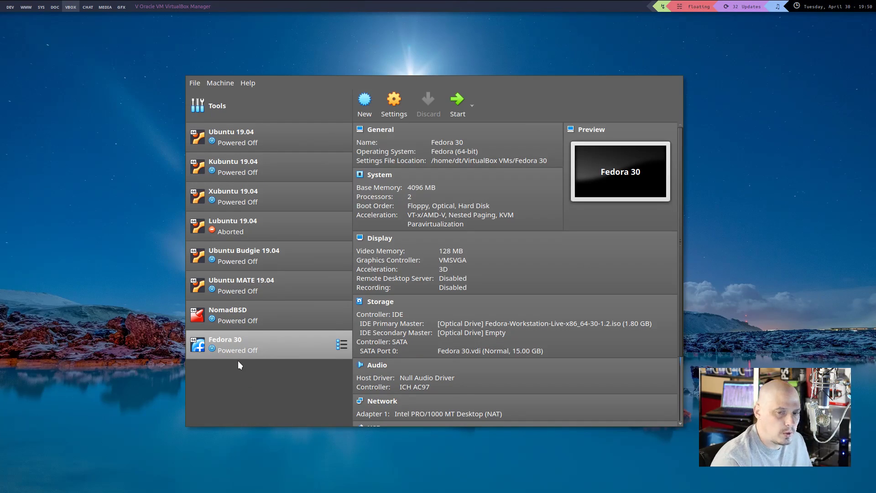
# - Start the Fedora 30 virtual machine from the VirtualBox Manager list
pyautogui.doubleClick(238, 346)
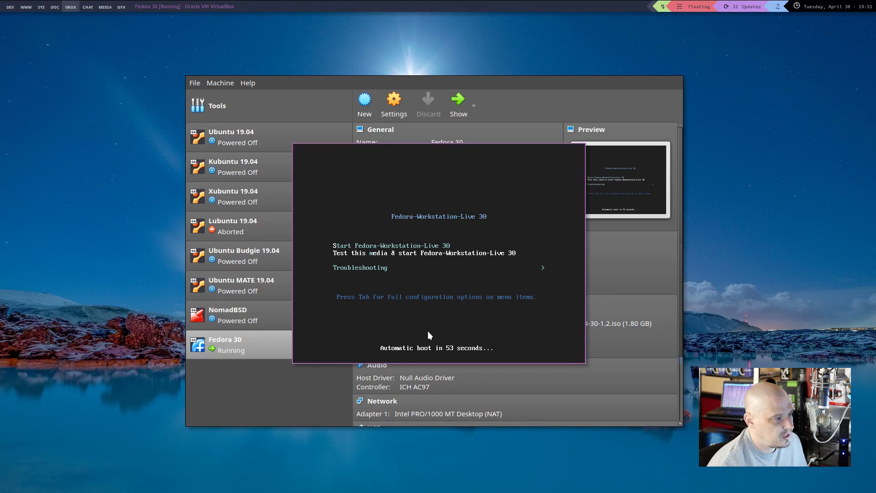
# - Boot Fedora-Workstation-Live 30 immediately and switch the VM to full-screen mode
pyautogui.press('Return')
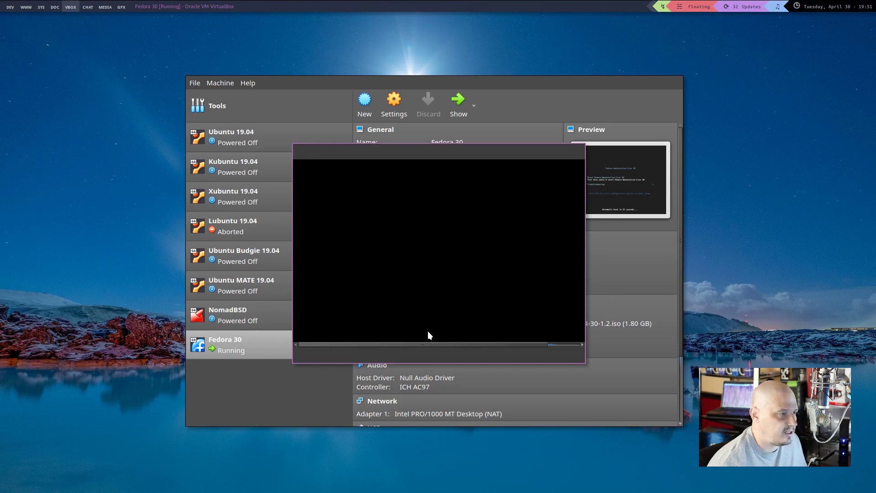
pyautogui.press('Control_R+f')
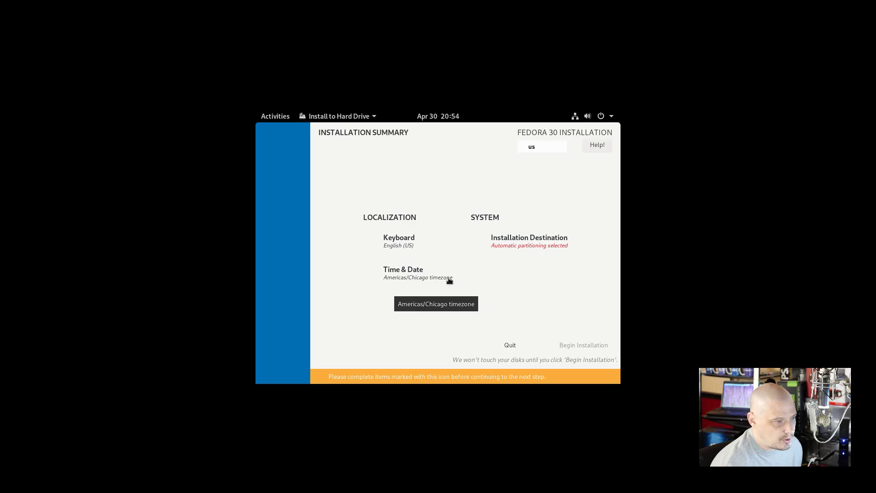
# - Open Installation Destination to view the single 15 GiB disk
pyautogui.click(555, 249)
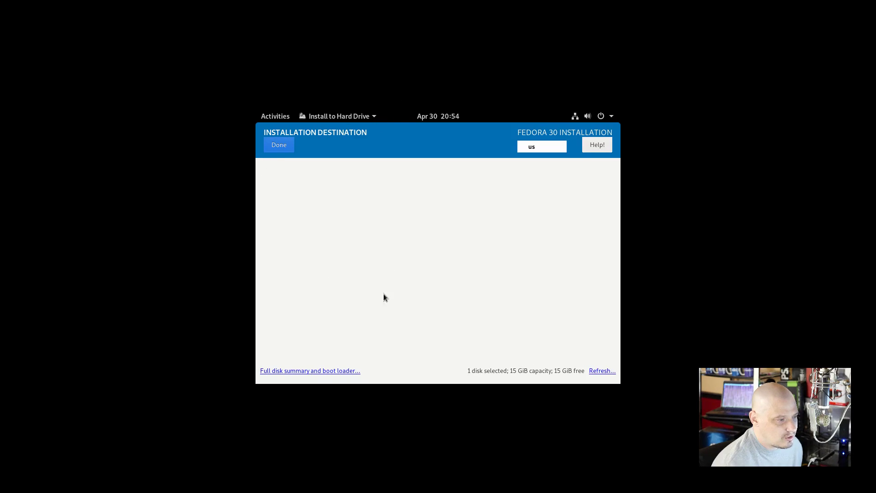
# - Accept automatic partitioning on the 15 GiB disk and return to the Installation Summary
pyautogui.click(272, 144)
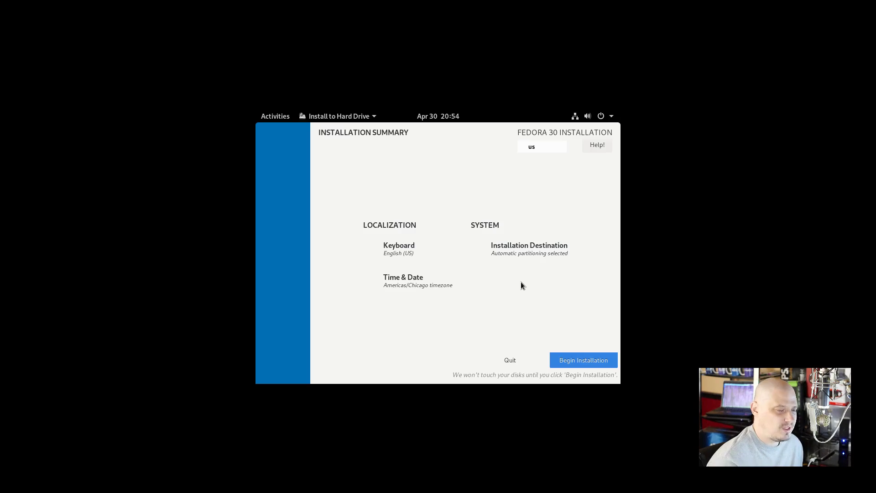
pyautogui.click(568, 363)
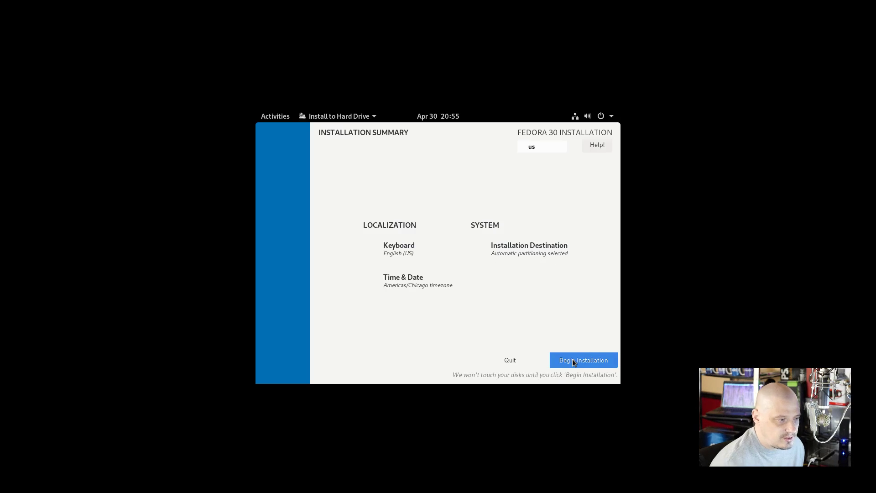
# - Begin installing Fedora 30 to the disk and wait until it reports Complete
pyautogui.click(572, 361)
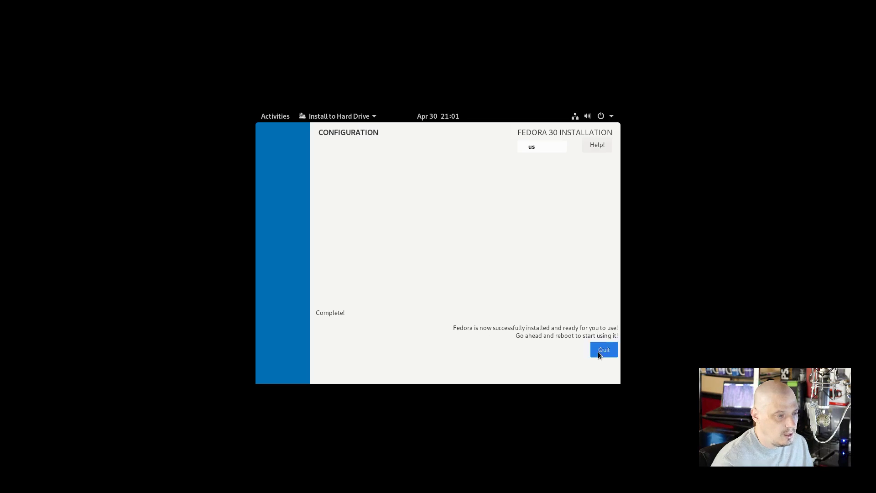
# - Close the finished installer and reboot into the installed Fedora 30 system
pyautogui.click(599, 351)
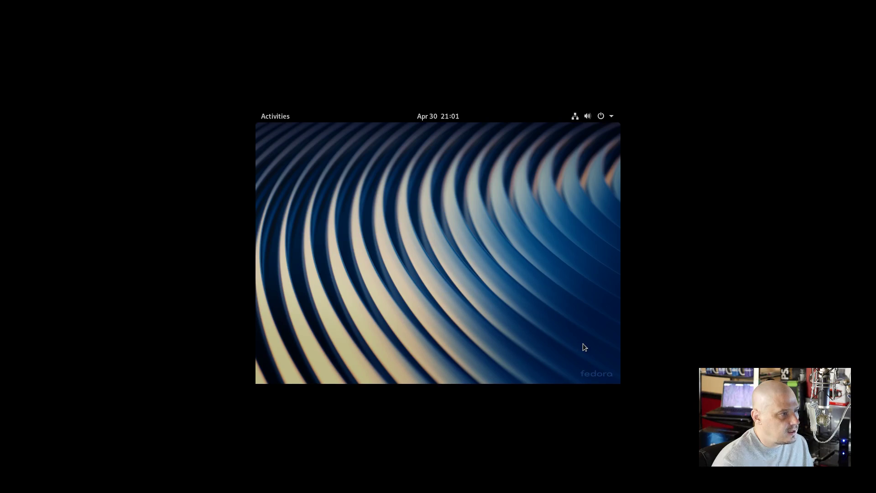
pyautogui.click(281, 114)
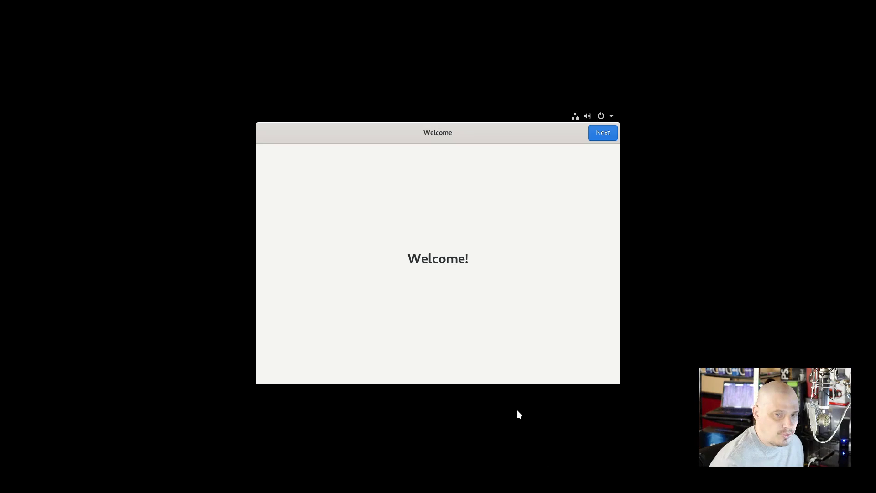
# - Continue past the Welcome and Privacy pages and skip Online Accounts
pyautogui.click(603, 115)
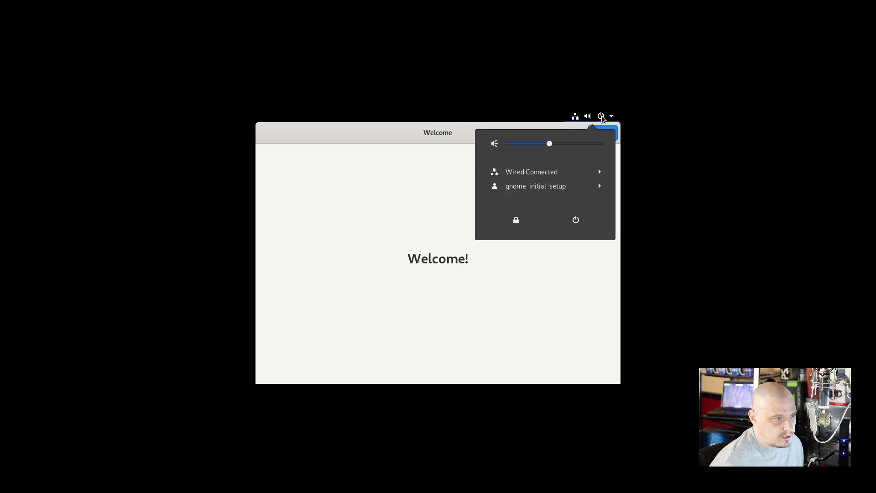
pyautogui.click(525, 340)
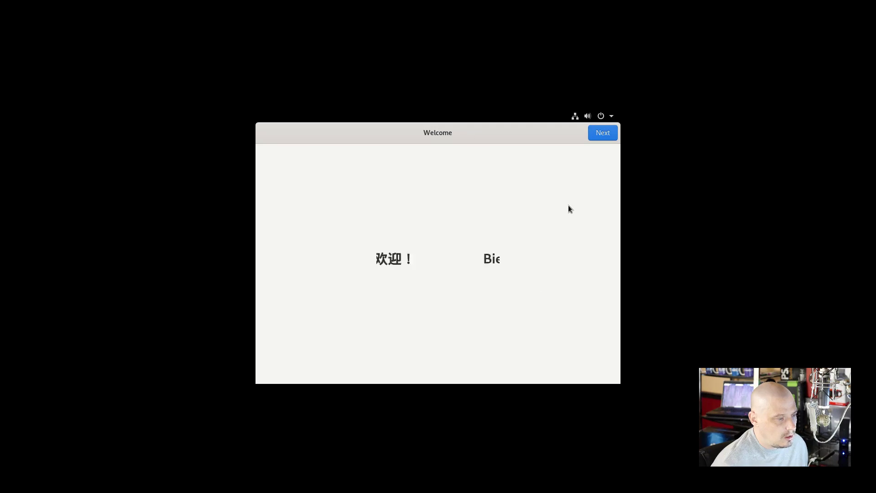
pyautogui.click(603, 132)
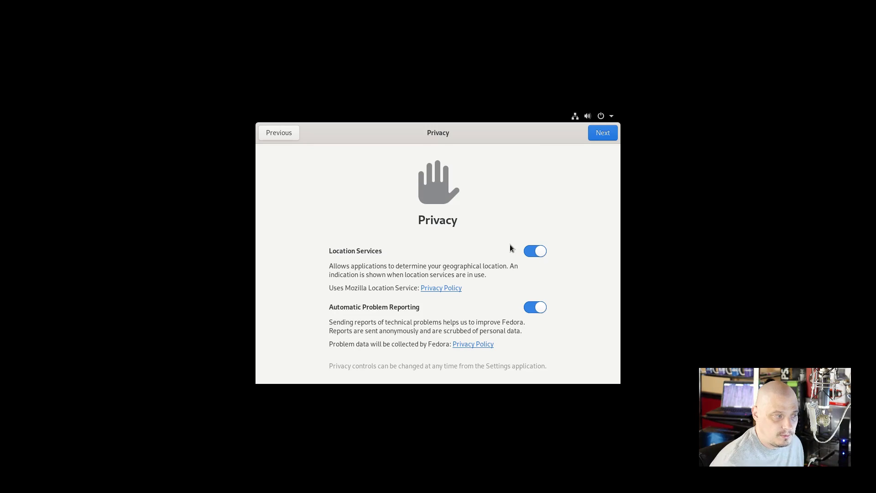
pyautogui.click(601, 133)
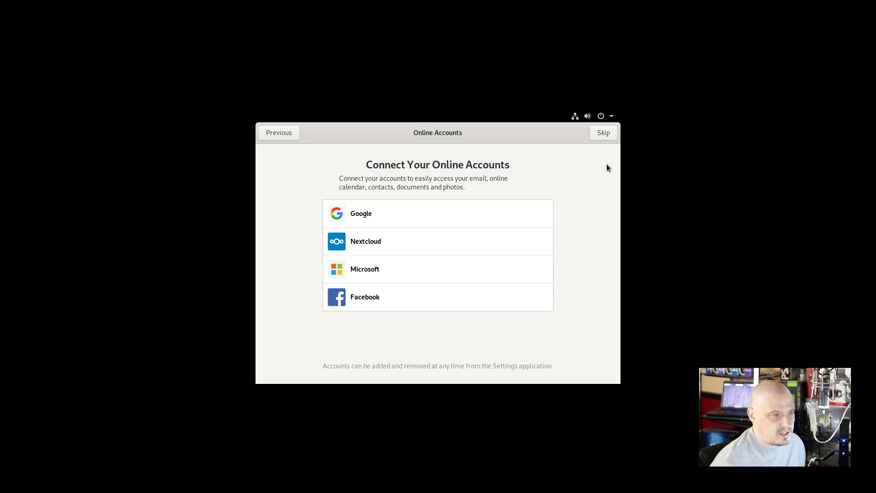
pyautogui.click(602, 133)
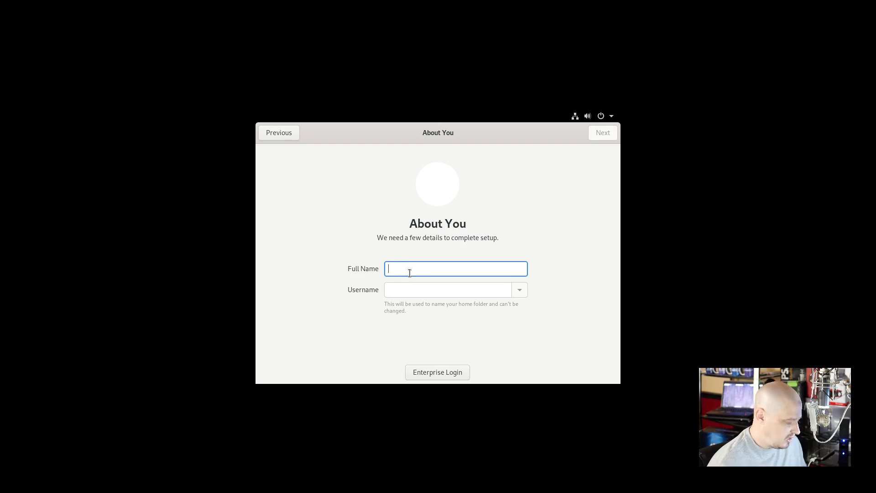
# - Enter the user's full name, then set and confirm the account password
pyautogui.write('dt')
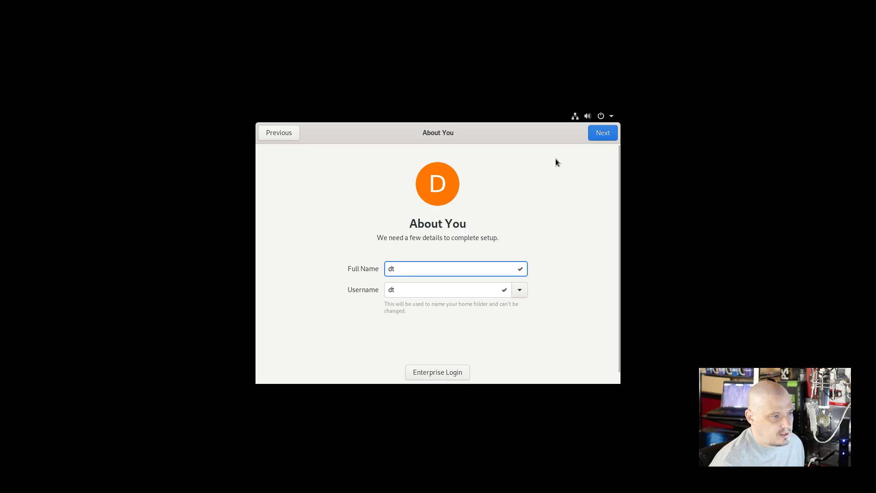
pyautogui.click(594, 136)
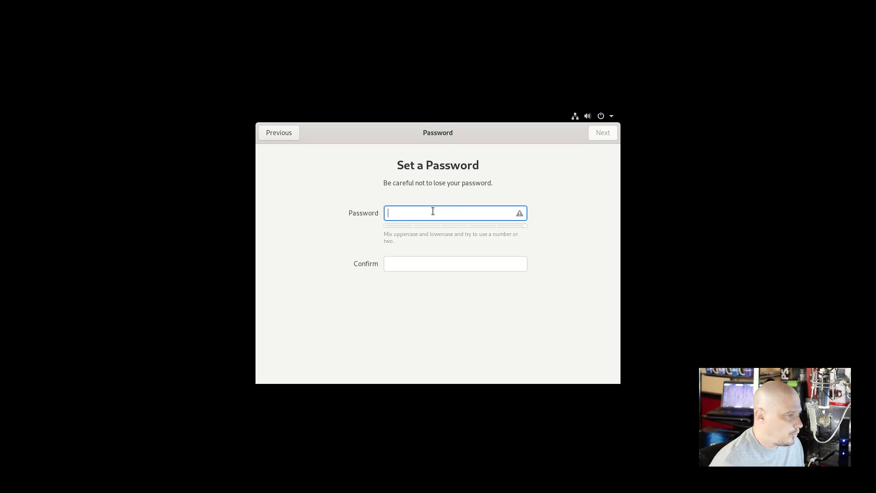
pyautogui.write('••')
pyautogui.click(415, 260)
pyautogui.write('••')
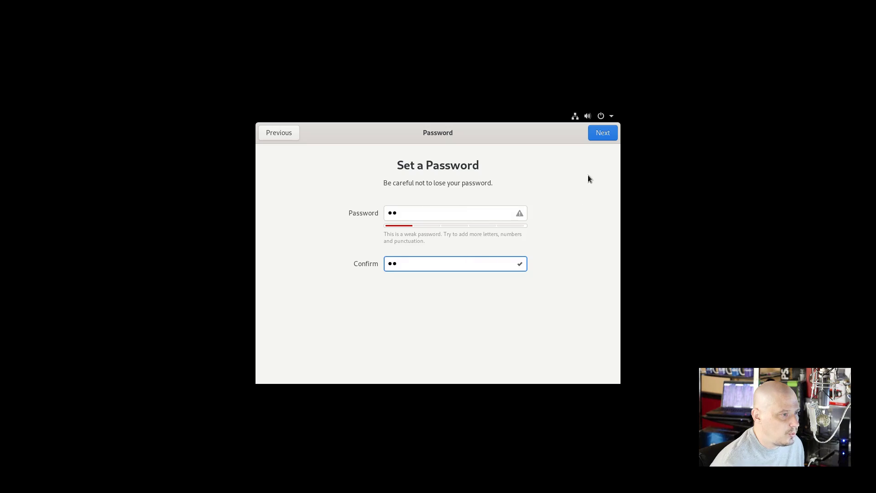
pyautogui.click(601, 135)
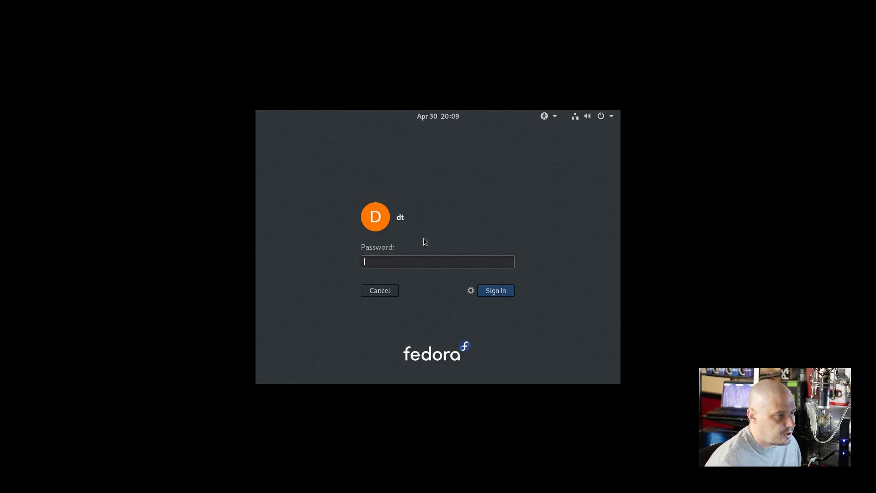
# - Open the session menu offering GNOME, GNOME Classic and GNOME on Xorg
pyautogui.click(471, 292)
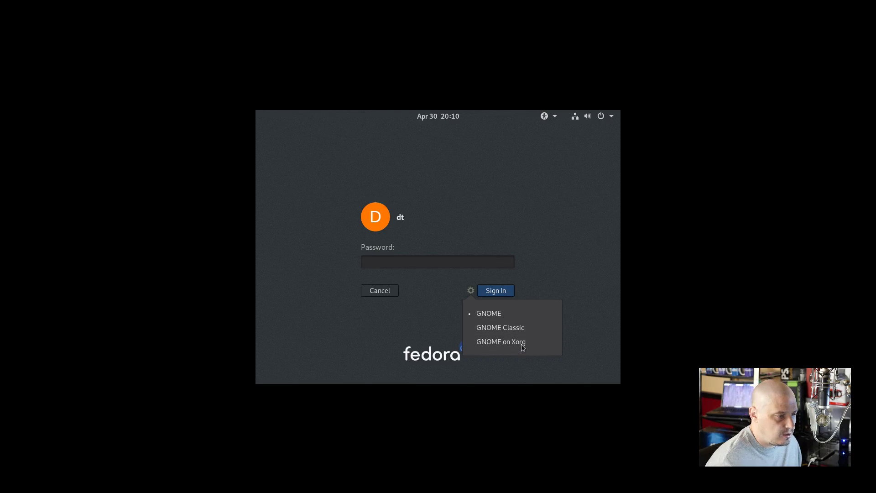
# - Choose the desktop session and log in as the new user with their password
pyautogui.click(503, 314)
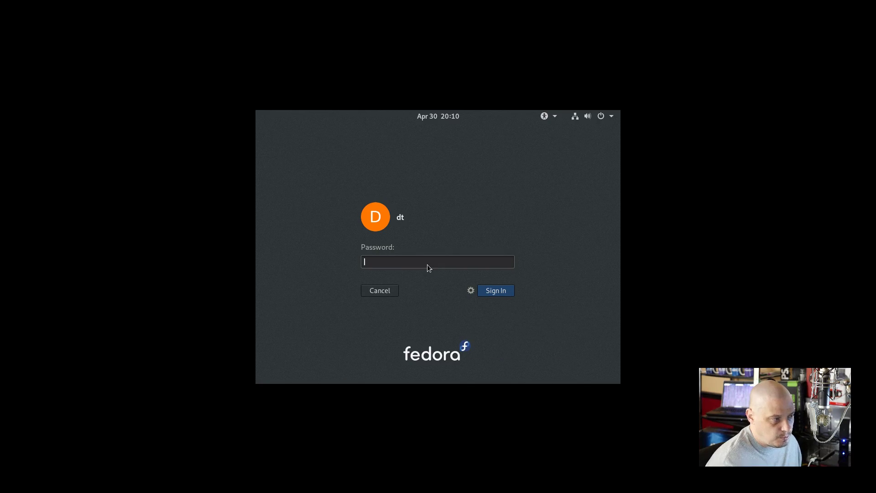
pyautogui.write('•••')
pyautogui.press('Return')
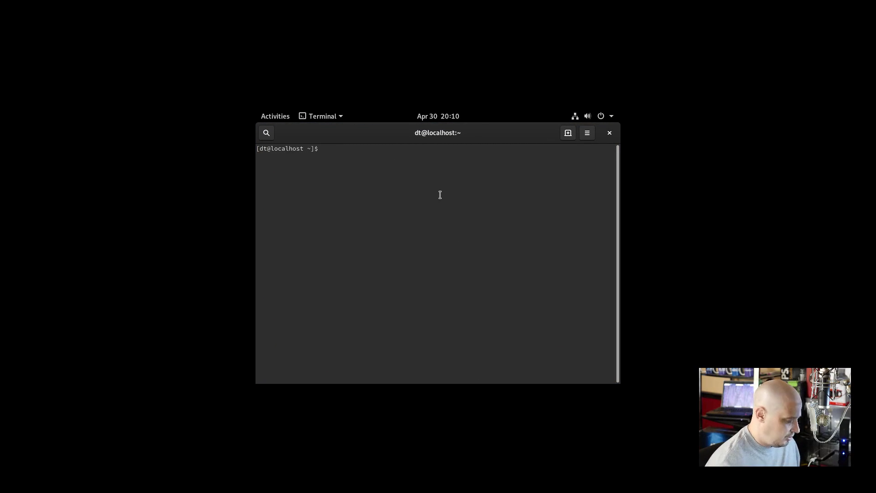
# - Run xrandr to list the VM's display outputs, showing an 800x600 screen
pyautogui.write('xrandr')
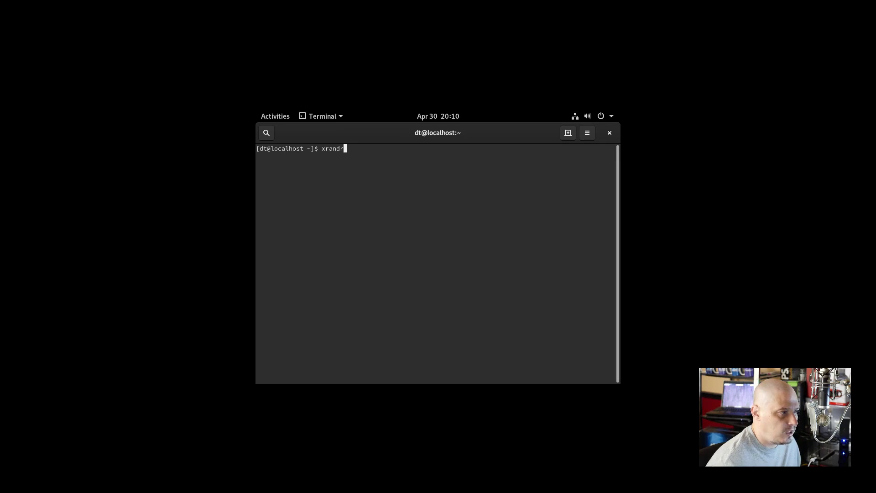
pyautogui.press('Return')
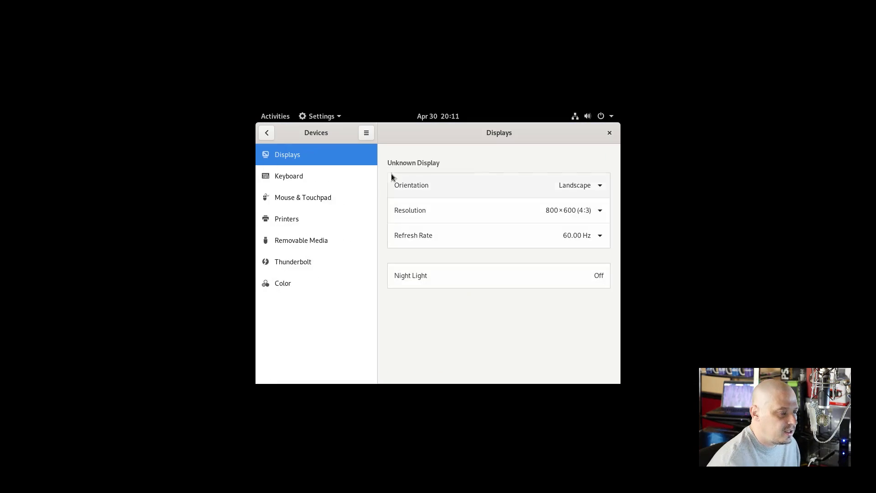
# - Set the Displays resolution to 1680×1050, apply it and keep the changes
pyautogui.click(458, 215)
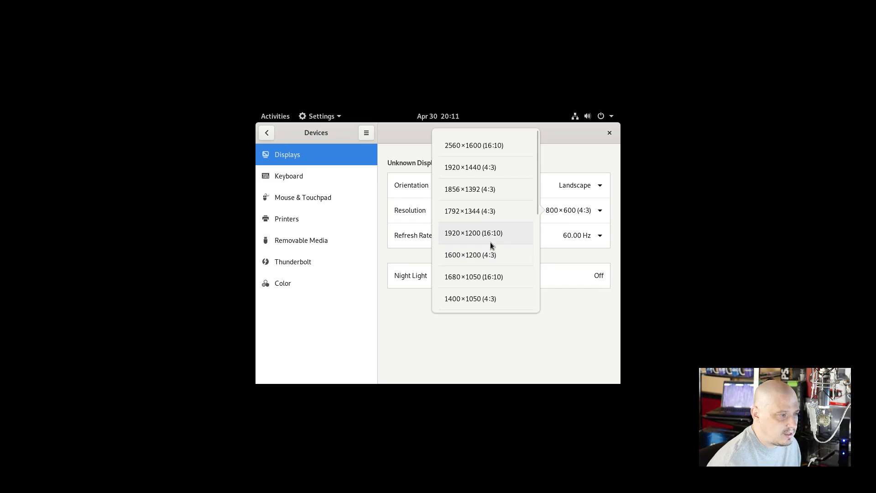
pyautogui.click(502, 278)
pyautogui.click(600, 133)
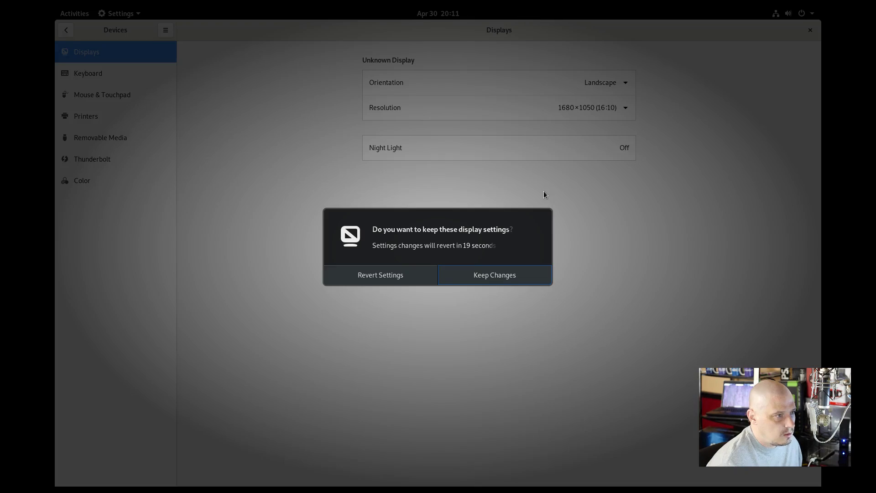
pyautogui.click(475, 276)
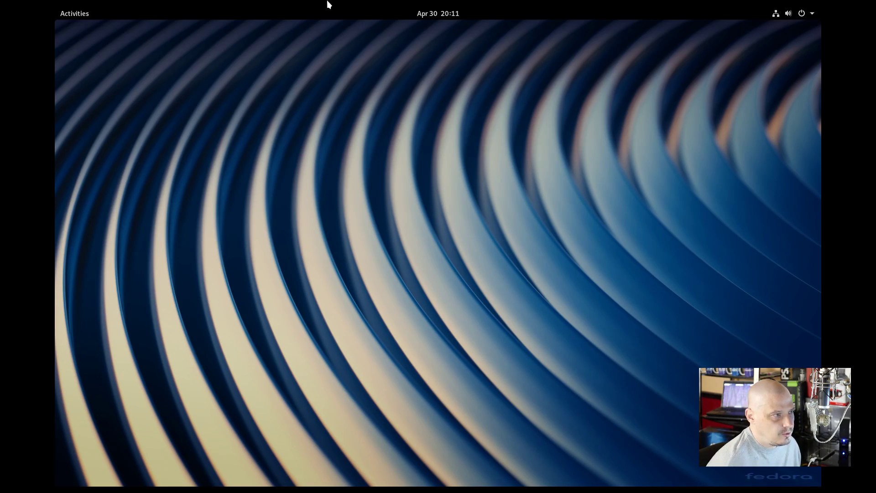
pyautogui.click(77, 13)
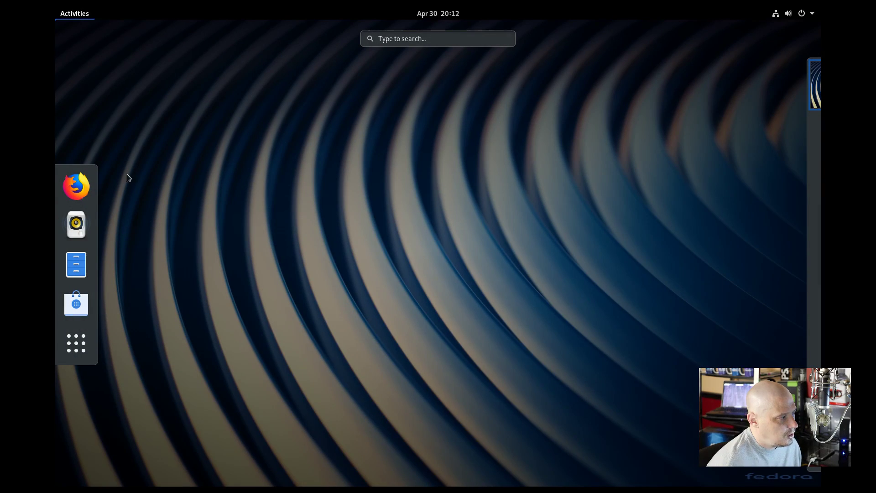
pyautogui.click(81, 352)
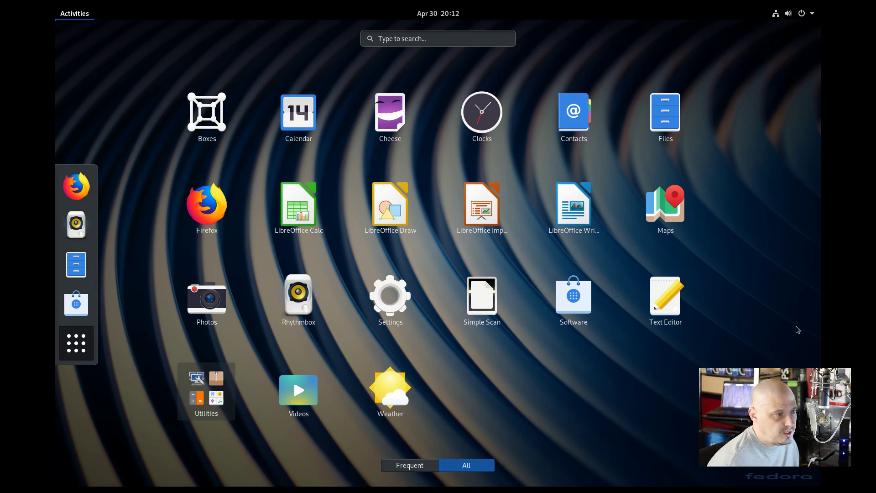
pyautogui.click(69, 267)
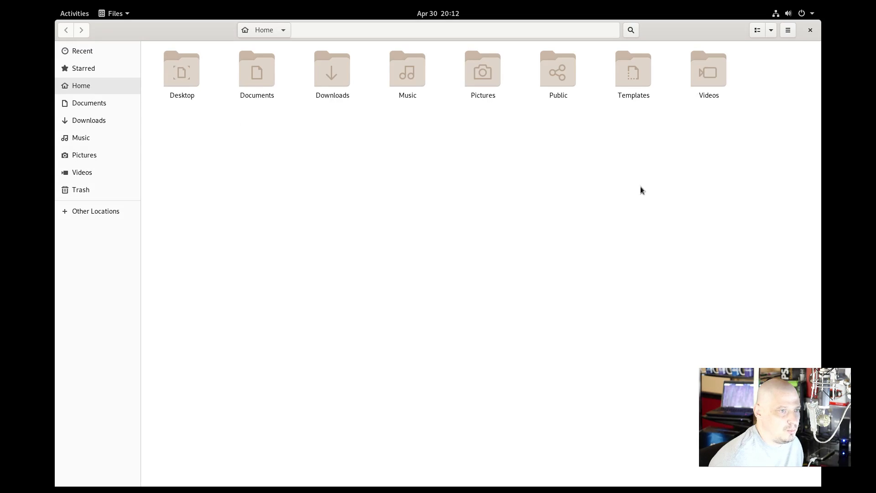
pyautogui.click(810, 30)
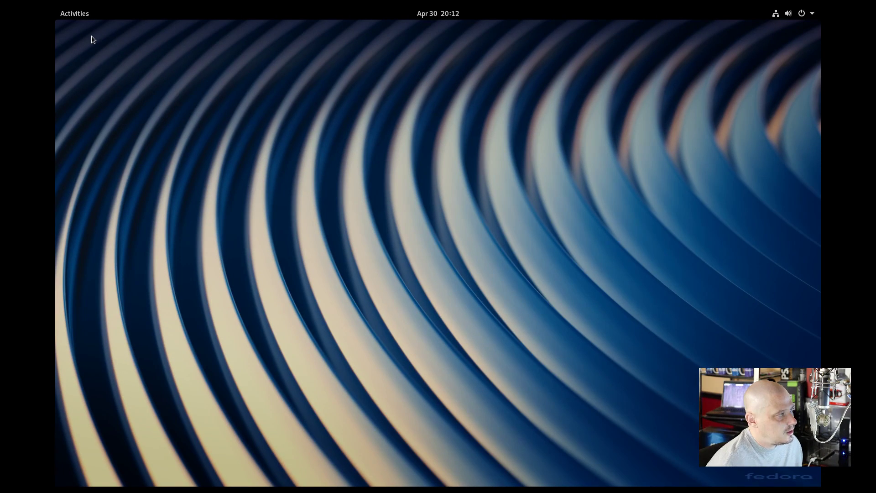
pyautogui.click(75, 13)
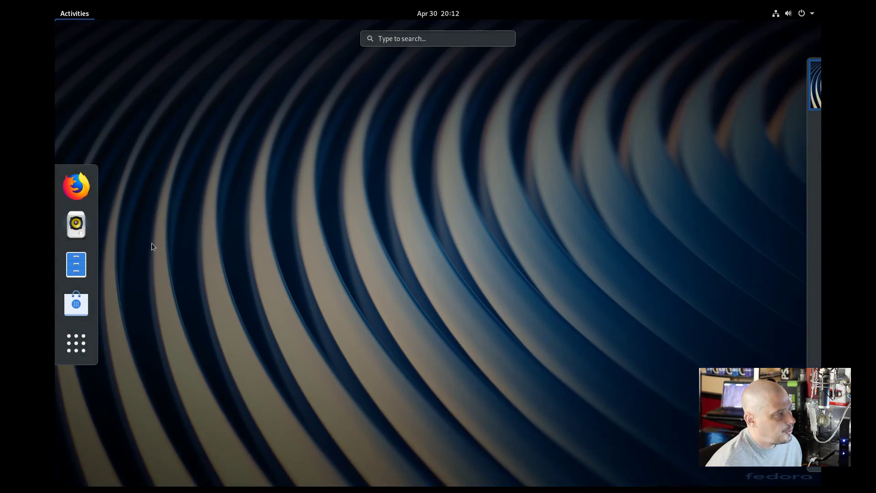
pyautogui.click(82, 351)
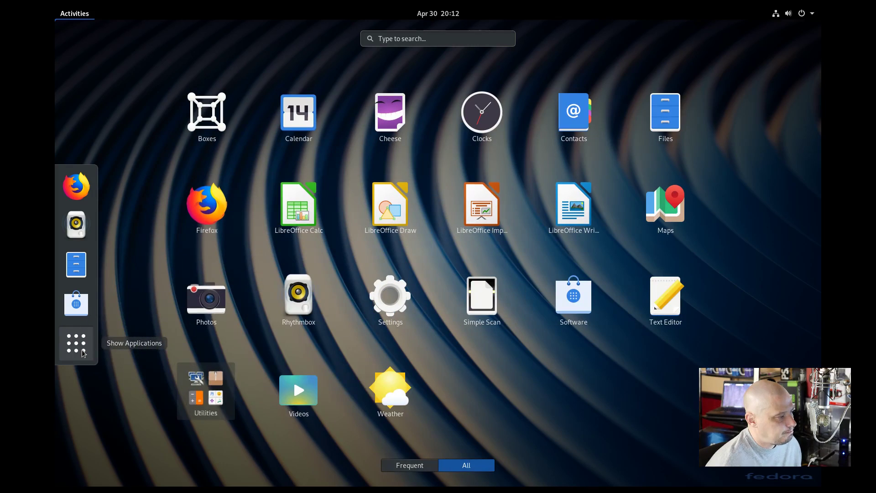
pyautogui.click(210, 131)
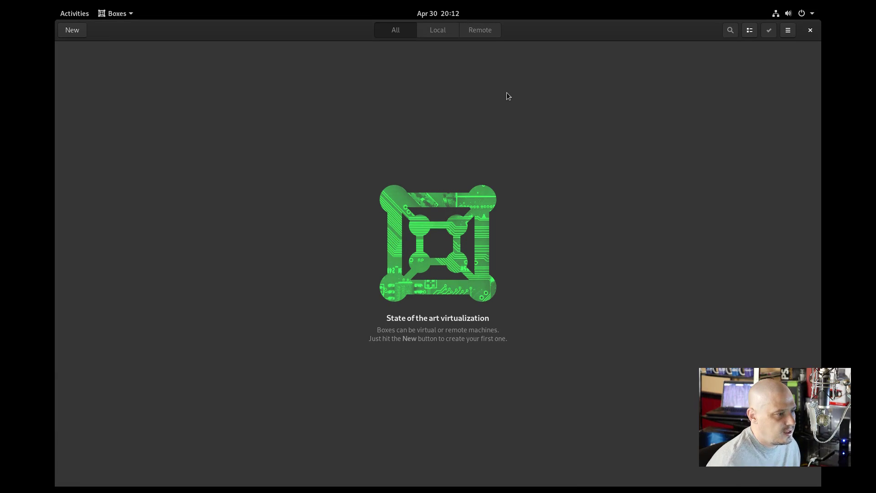
pyautogui.click(789, 31)
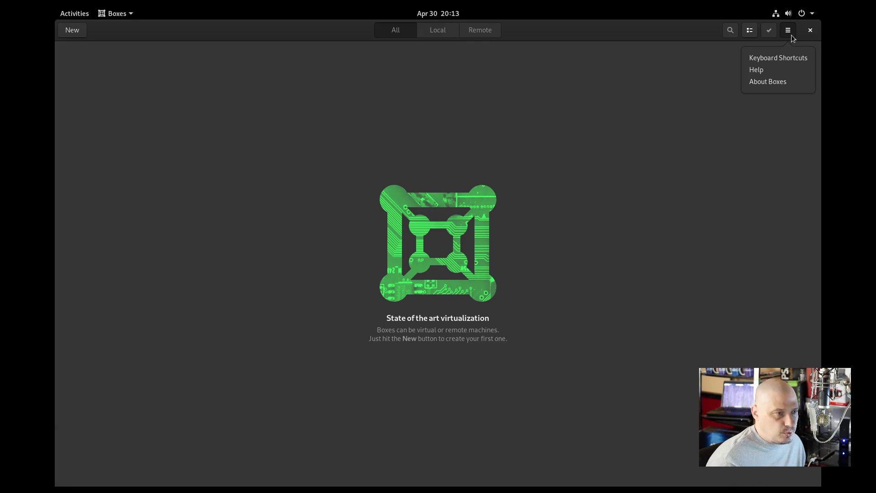
pyautogui.click(772, 81)
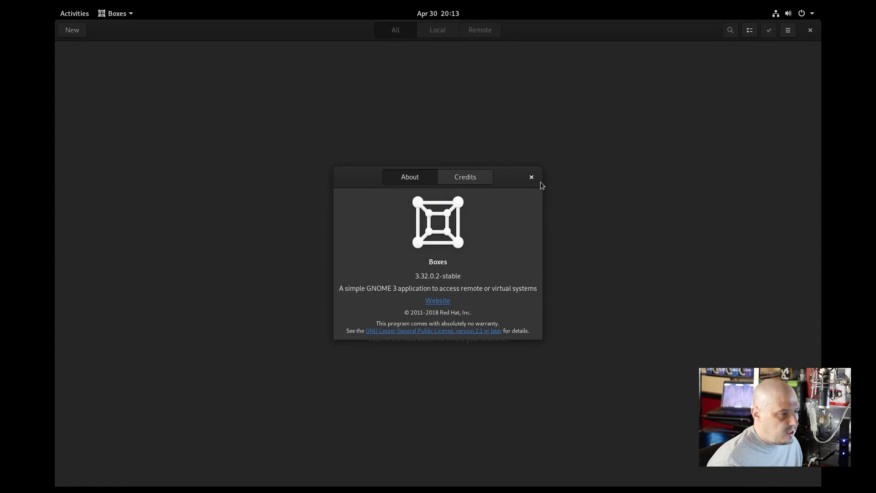
pyautogui.click(531, 177)
pyautogui.click(811, 30)
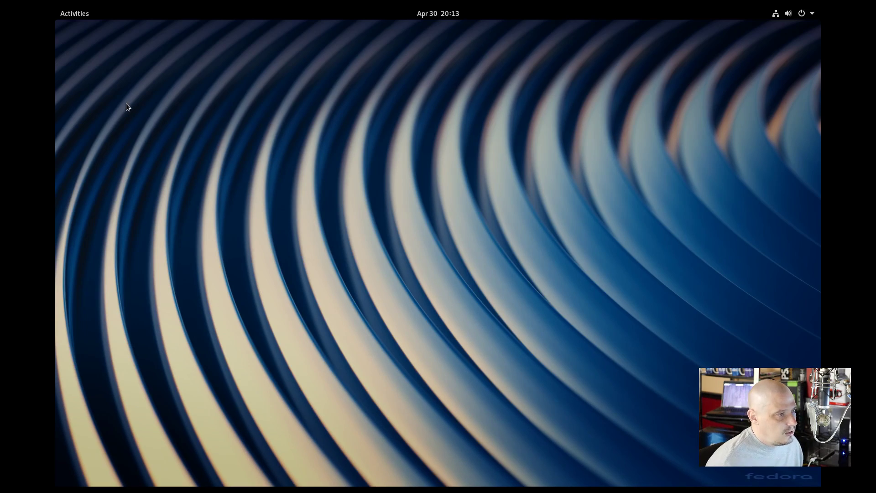
# - Launch Clocks from the app grid and browse its Alarm, Stopwatch and Timer pages
pyautogui.click(68, 17)
pyautogui.click(87, 340)
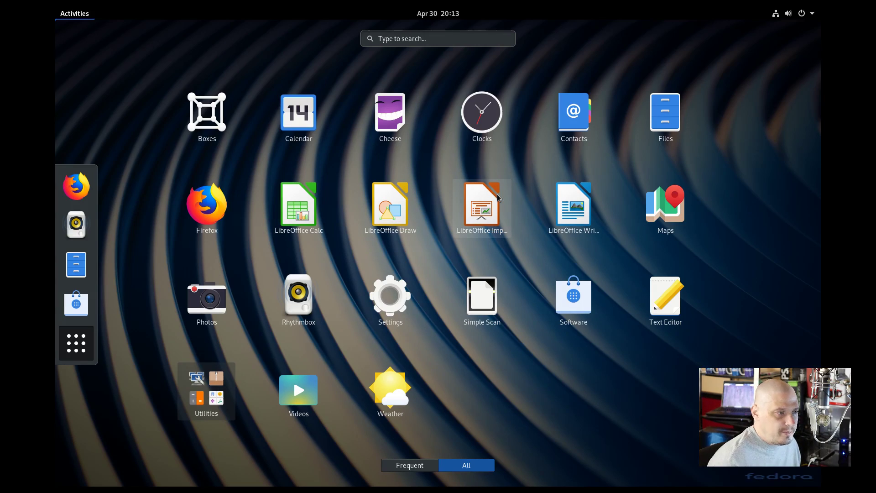
pyautogui.click(500, 135)
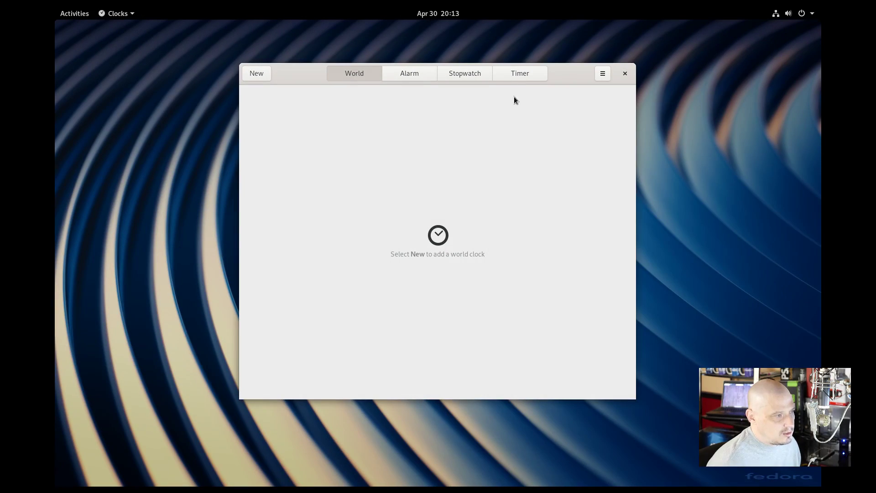
pyautogui.click(408, 75)
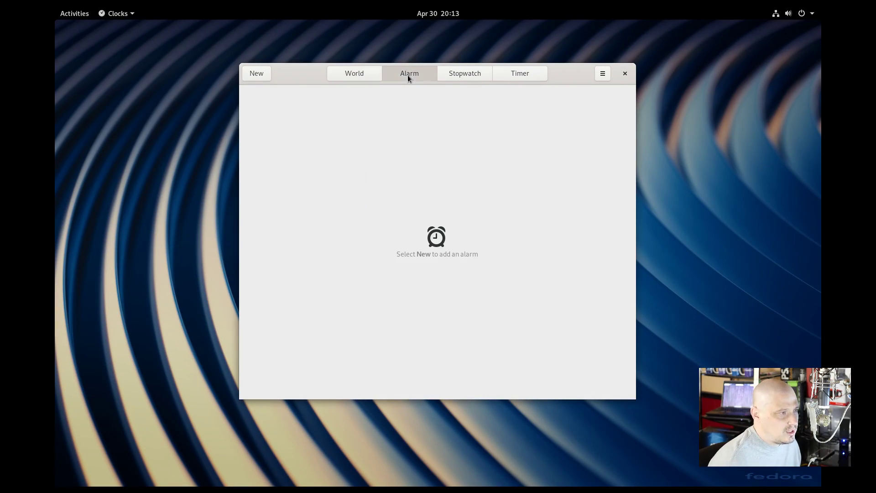
pyautogui.click(461, 75)
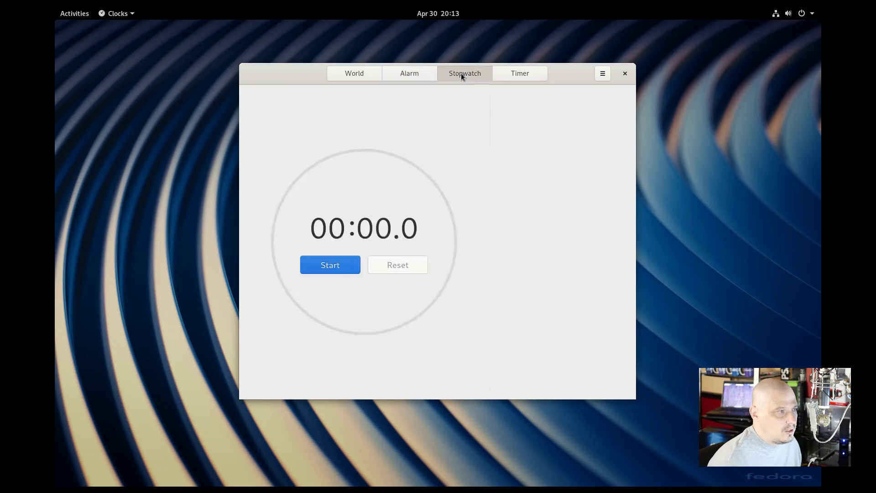
pyautogui.click(528, 75)
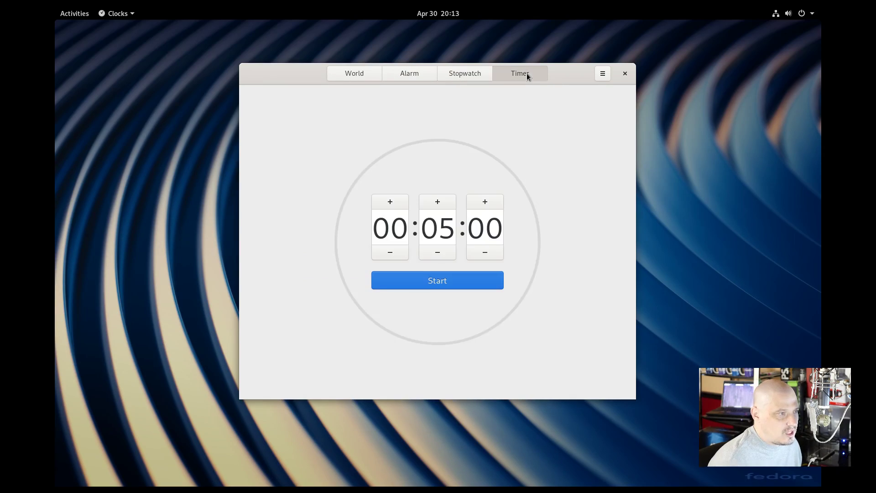
# - View About Clocks (version 3.32.0), then close the dialog and the Clocks window
pyautogui.click(602, 73)
pyautogui.click(593, 125)
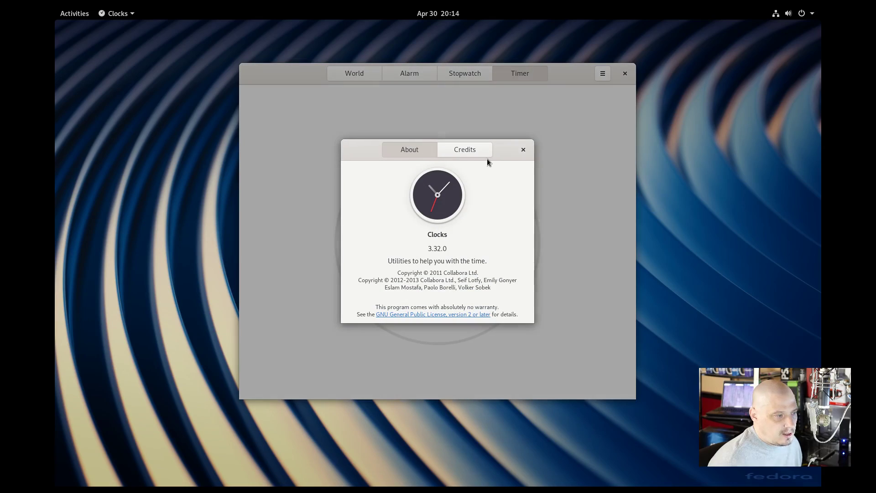
pyautogui.click(523, 150)
pyautogui.click(626, 75)
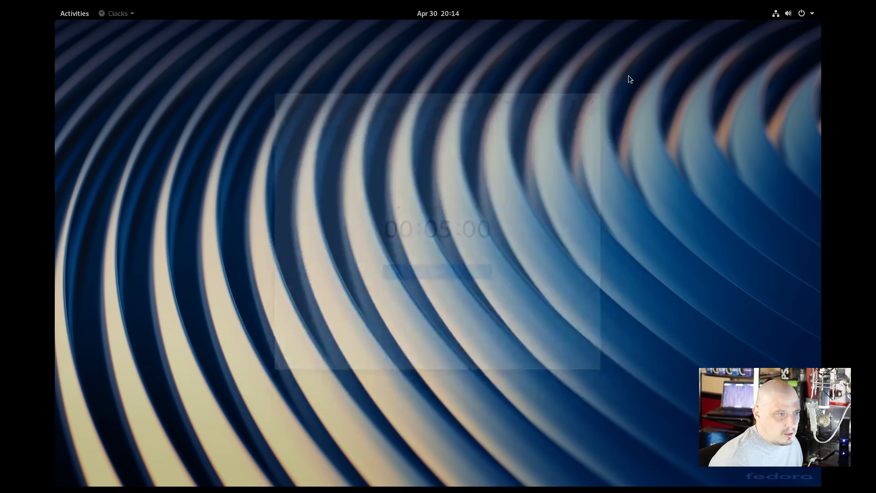
# - Open Firefox's Help > About dialog showing version 66.0.2 (64-bit), then close it
pyautogui.click(74, 13)
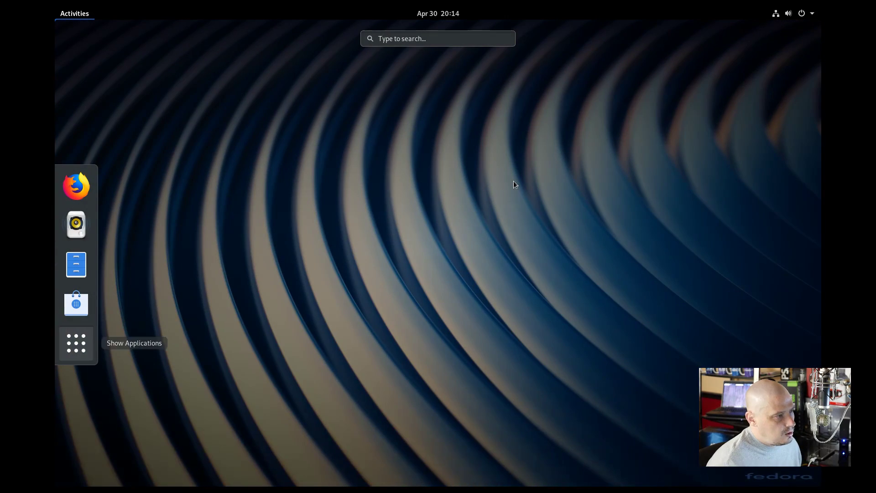
pyautogui.click(76, 343)
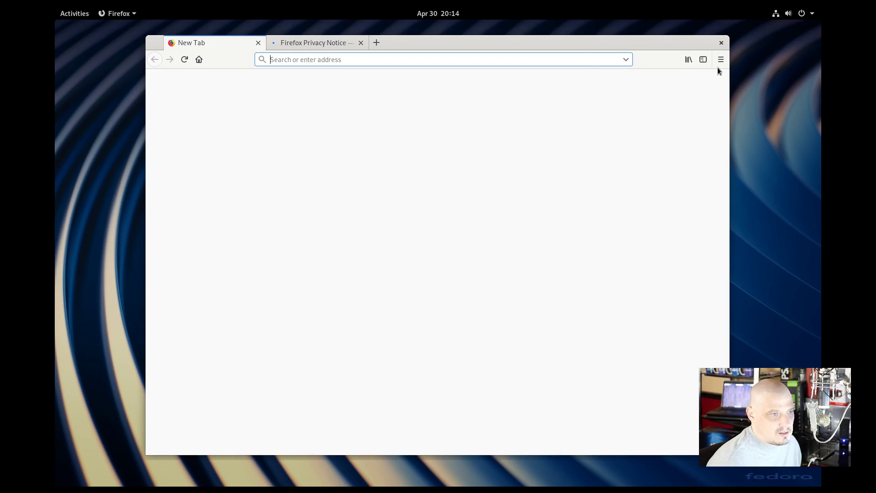
pyautogui.click(721, 59)
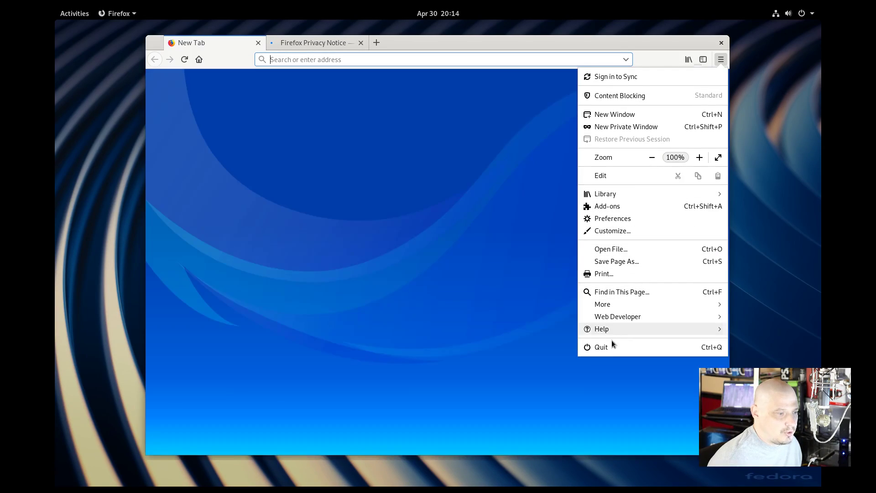
pyautogui.click(612, 332)
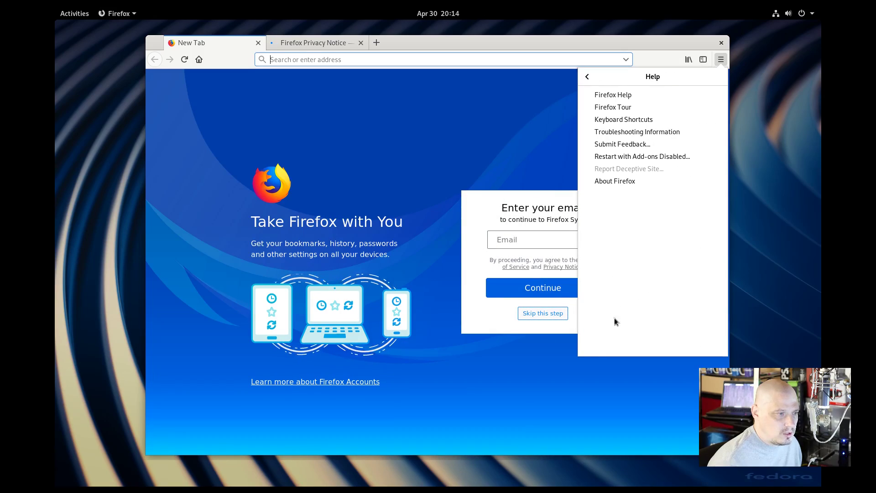
pyautogui.click(611, 181)
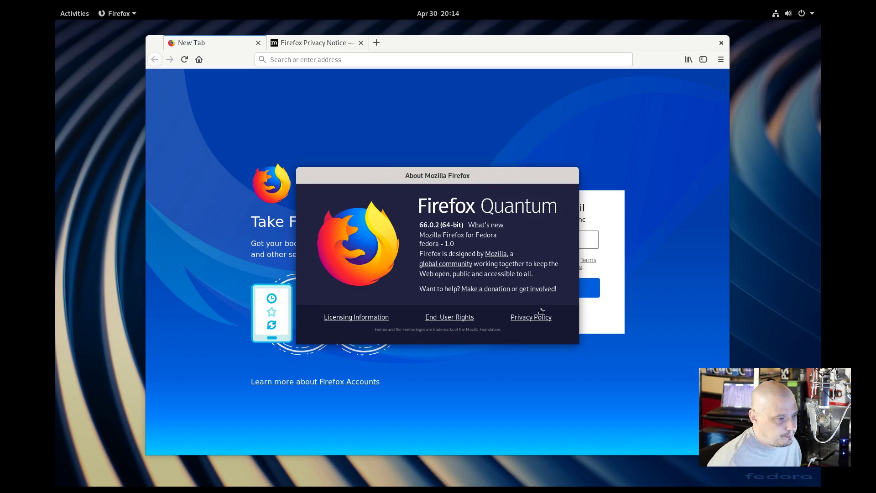
pyautogui.moveTo(483, 182); pyautogui.dragTo(354, 161)
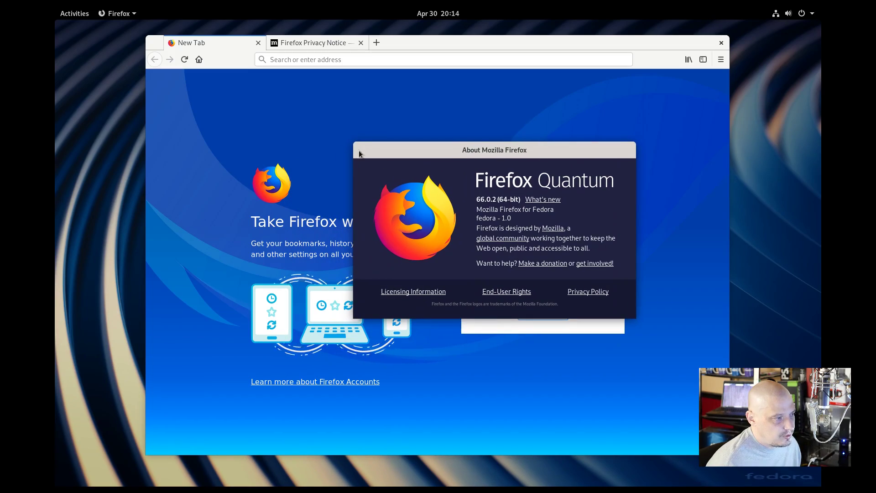
pyautogui.click(628, 151)
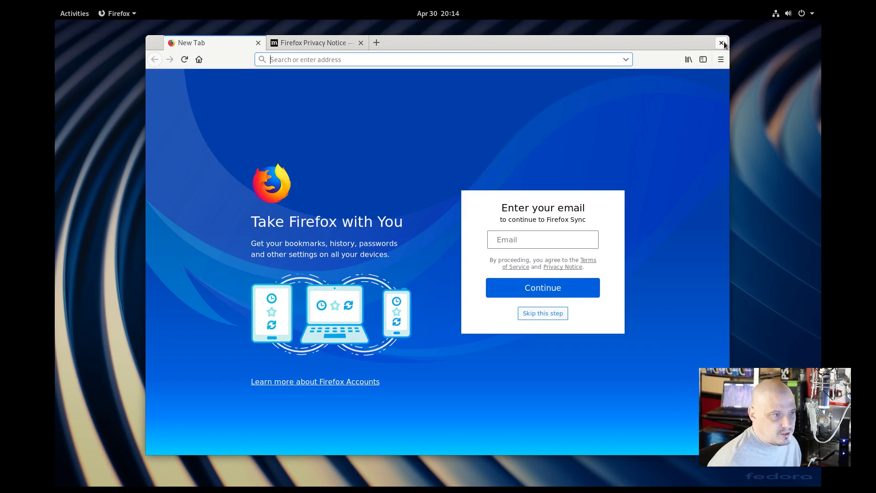
# - Reopen About Firefox, then switch to the full applications grid with Super+A
pyautogui.click(721, 59)
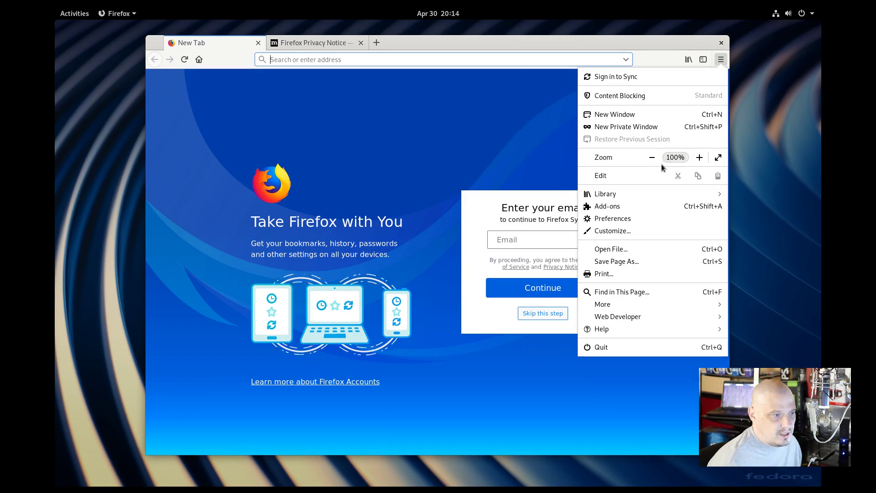
pyautogui.click(639, 329)
pyautogui.click(620, 181)
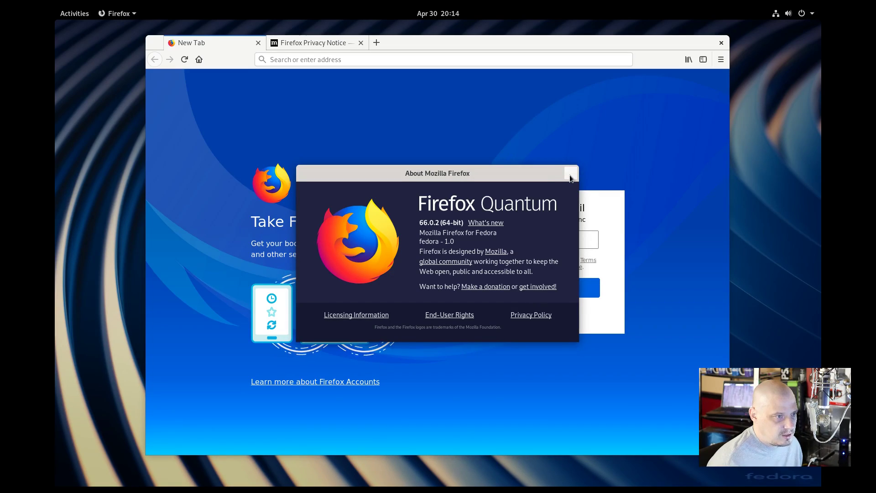
pyautogui.press('super+a')
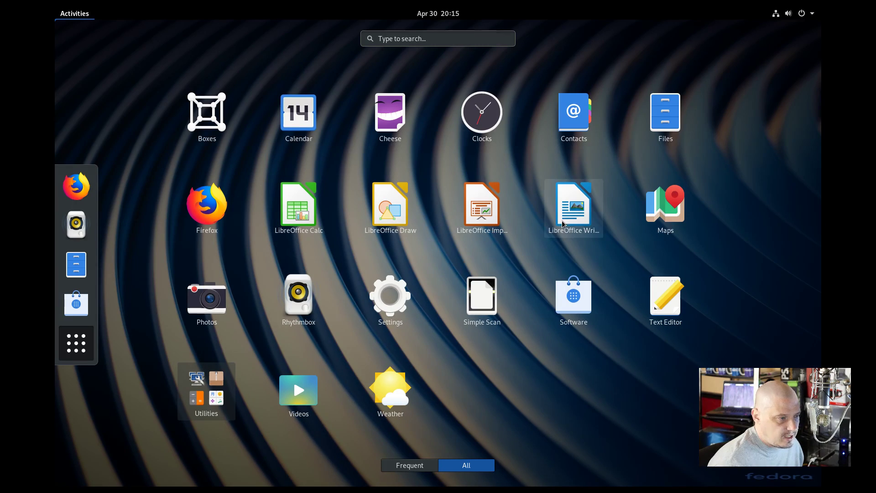
# - Launch Writer, check About LibreOffice version 6.2.2.2, then close the dialog and Writer
pyautogui.click(574, 207)
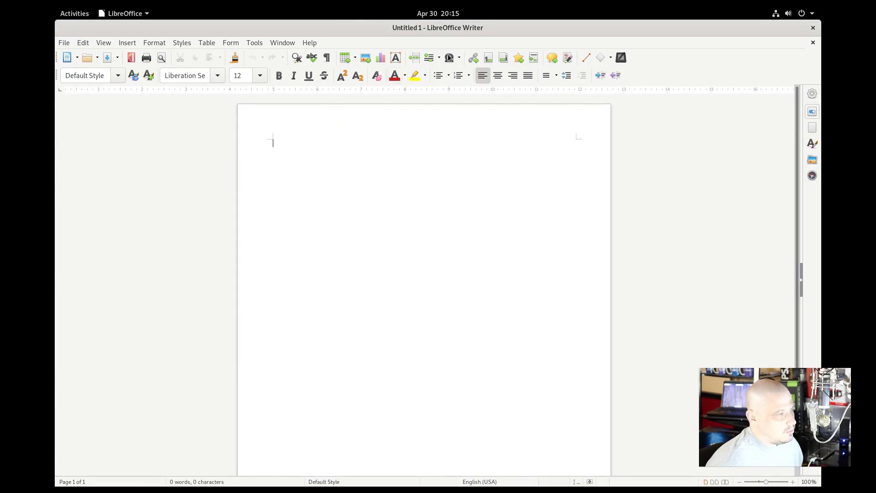
pyautogui.click(309, 43)
pyautogui.click(340, 168)
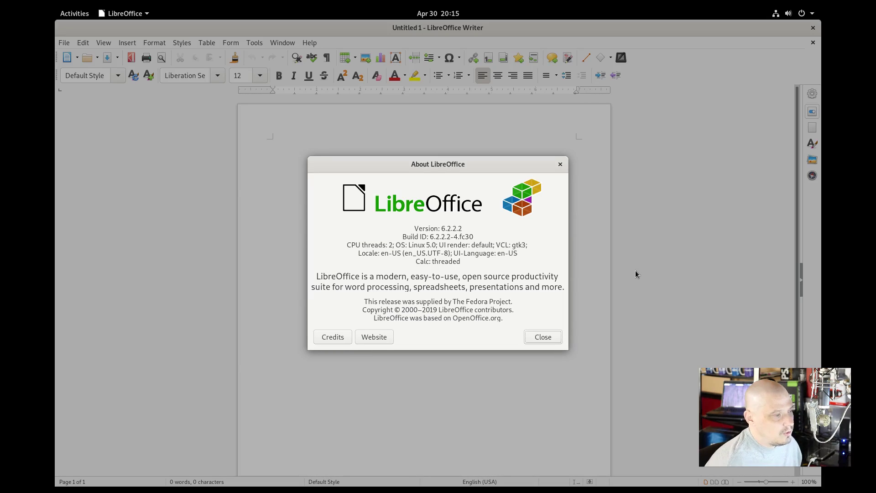
pyautogui.click(560, 164)
pyautogui.click(812, 28)
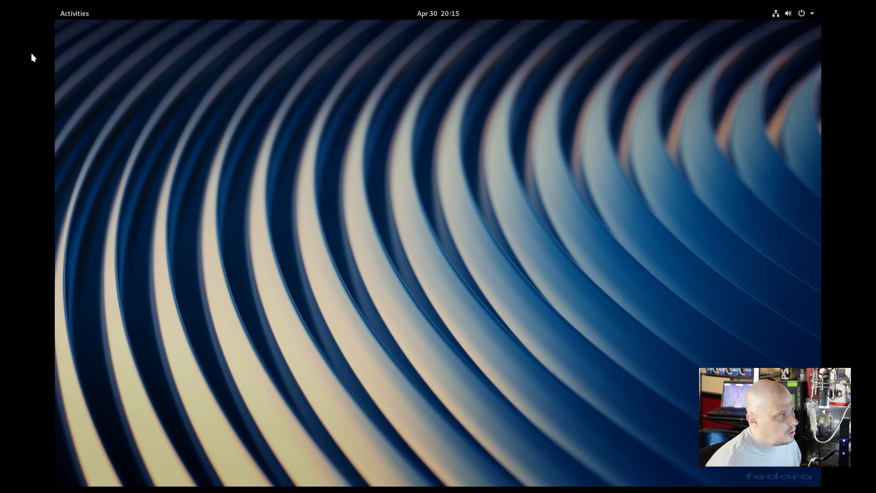
# - Launch Maps from the applications grid
pyautogui.click(75, 13)
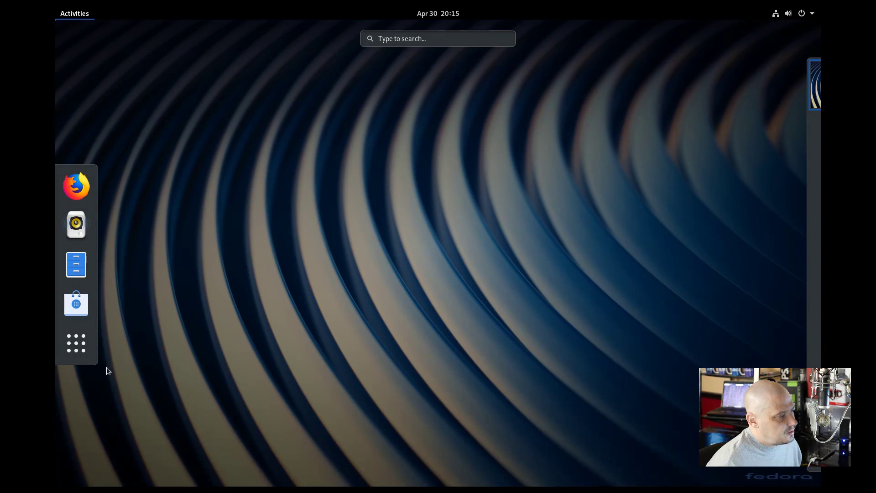
pyautogui.click(76, 343)
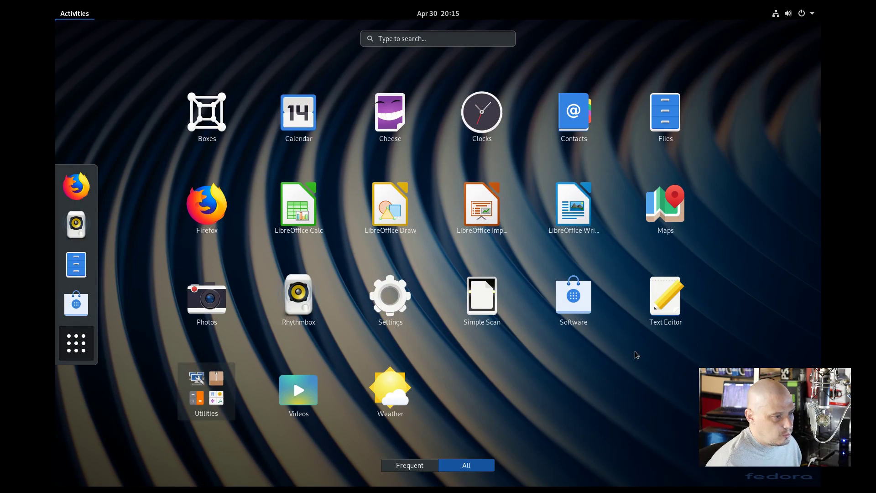
pyautogui.click(666, 205)
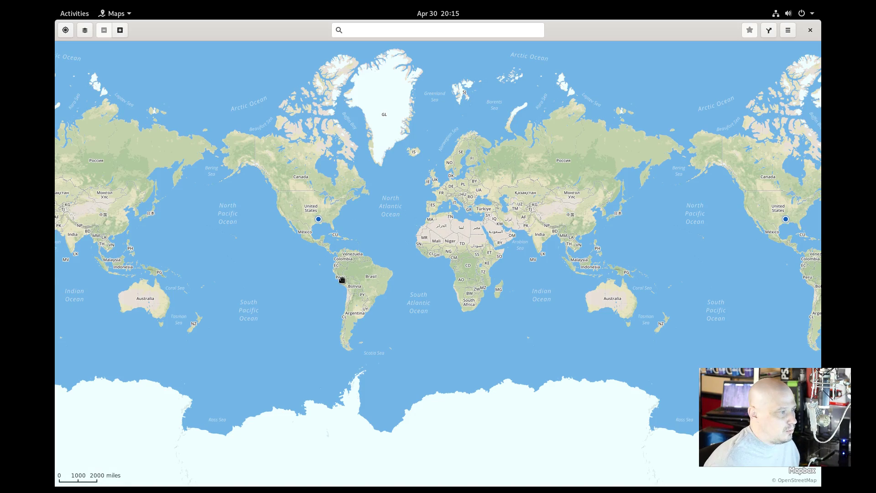
# - Zoom into the Amazon near Peru, back out to northern South America, then leave Maps
pyautogui.scroll(1, 341, 279)
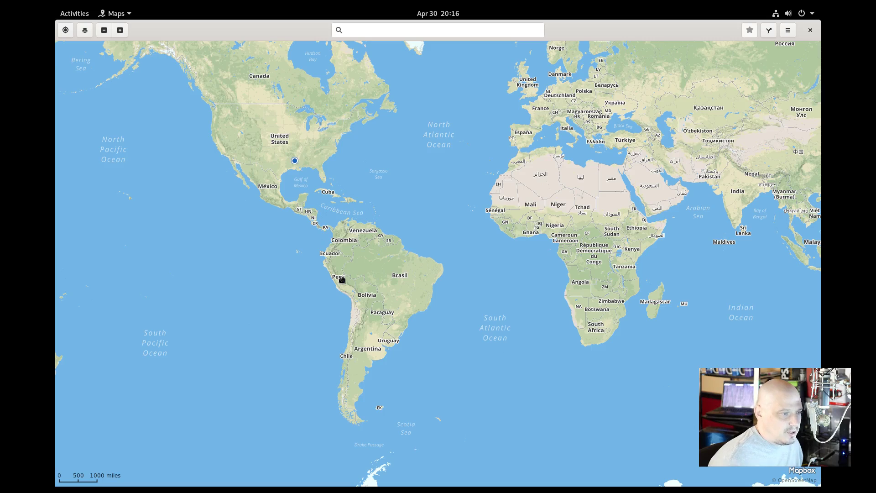
pyautogui.scroll(3, 340, 273)
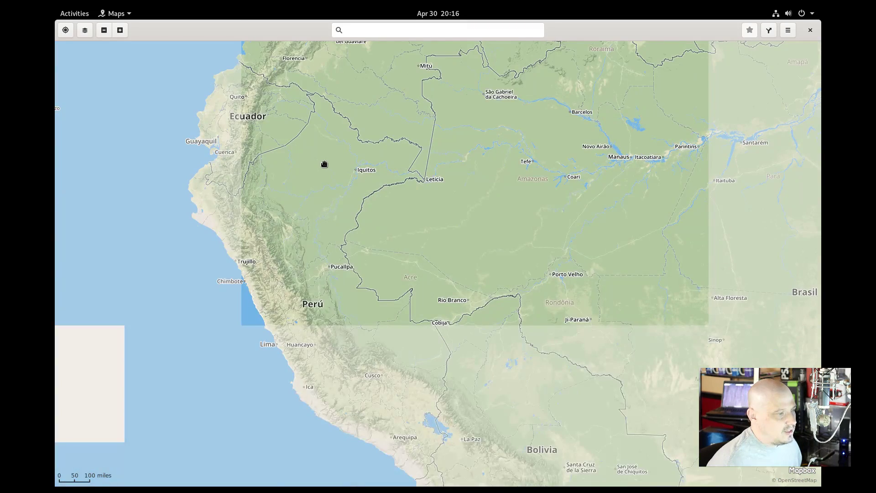
pyautogui.scroll(3, 468, 214)
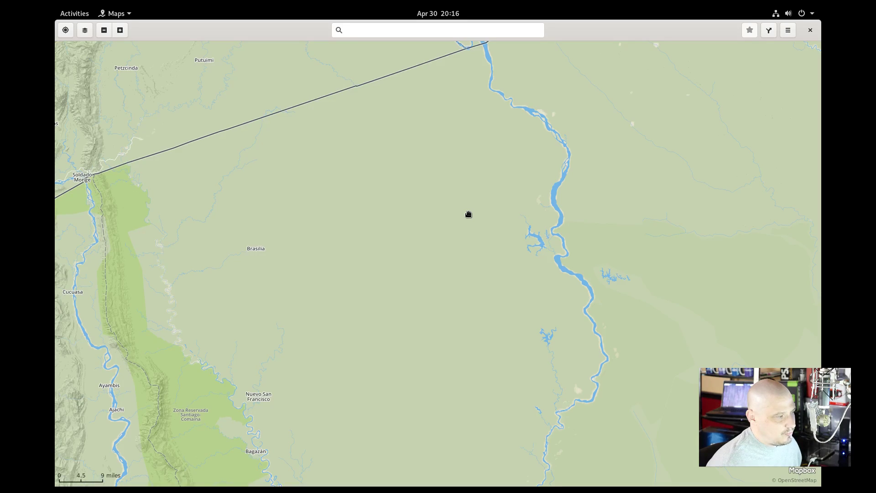
pyautogui.scroll(8, 469, 214)
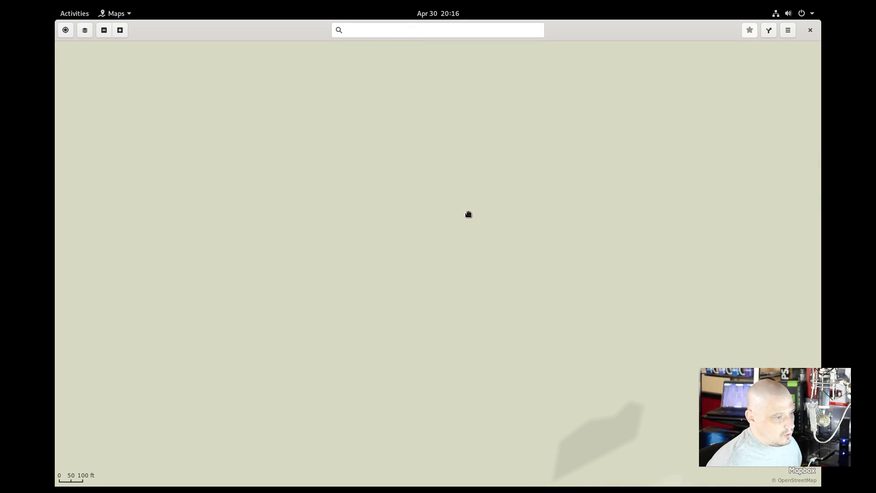
pyautogui.scroll(1, 469, 214)
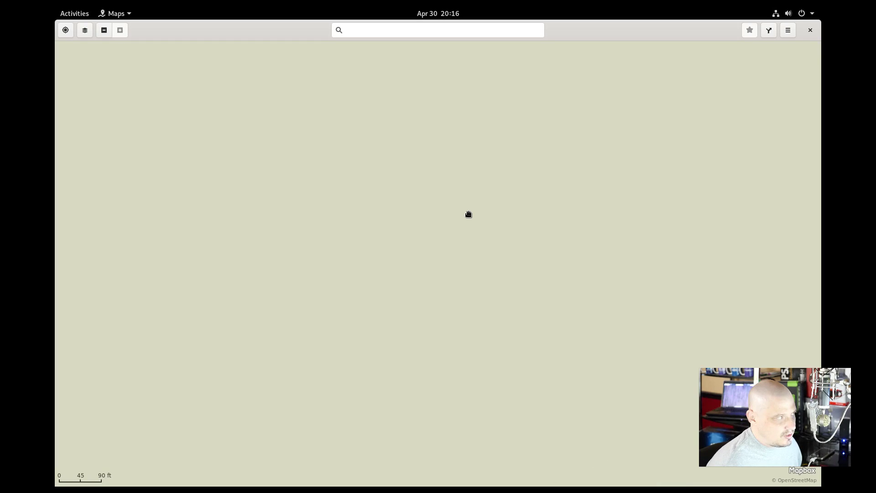
pyautogui.scroll(-5, 468, 214)
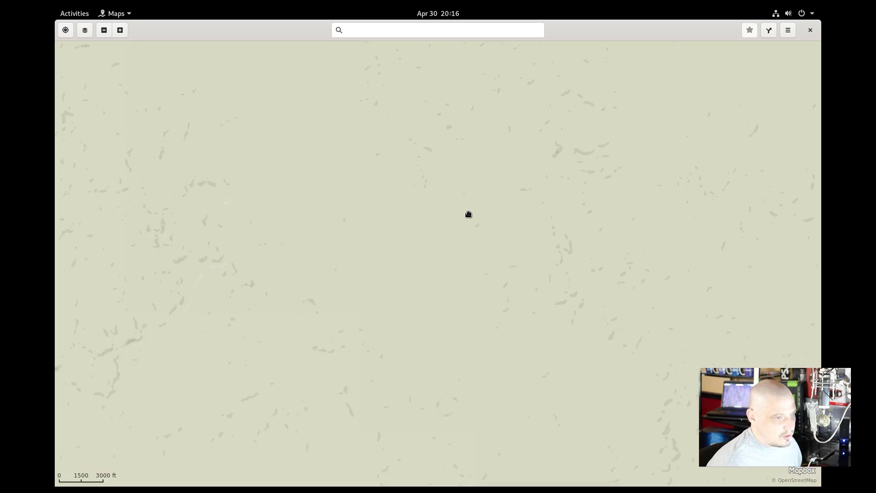
pyautogui.scroll(-9, 538, 274)
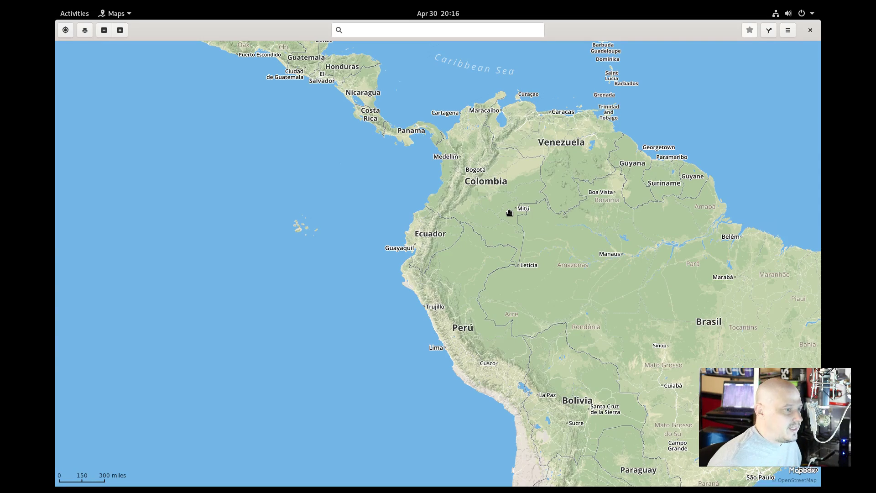
pyautogui.press('super')
# - Open Rhythmbox with its empty music library, close it, and return to the applications grid
pyautogui.click(86, 345)
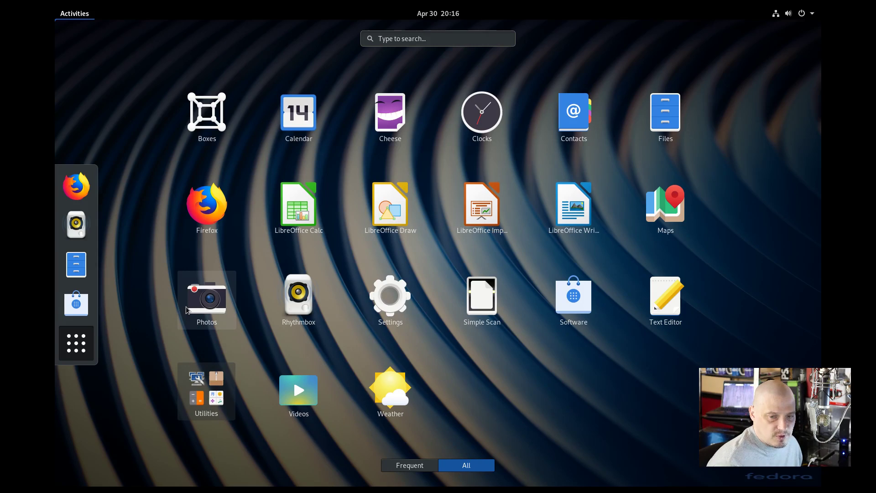
pyautogui.click(297, 299)
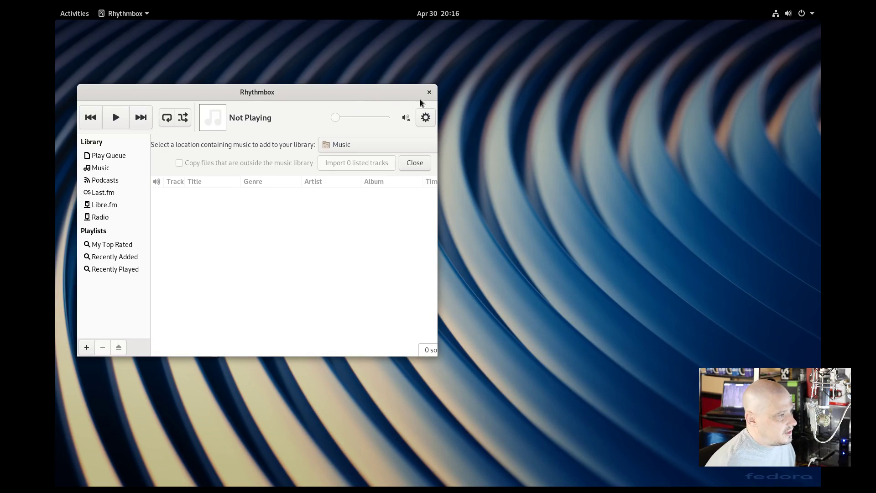
pyautogui.click(429, 92)
pyautogui.click(73, 13)
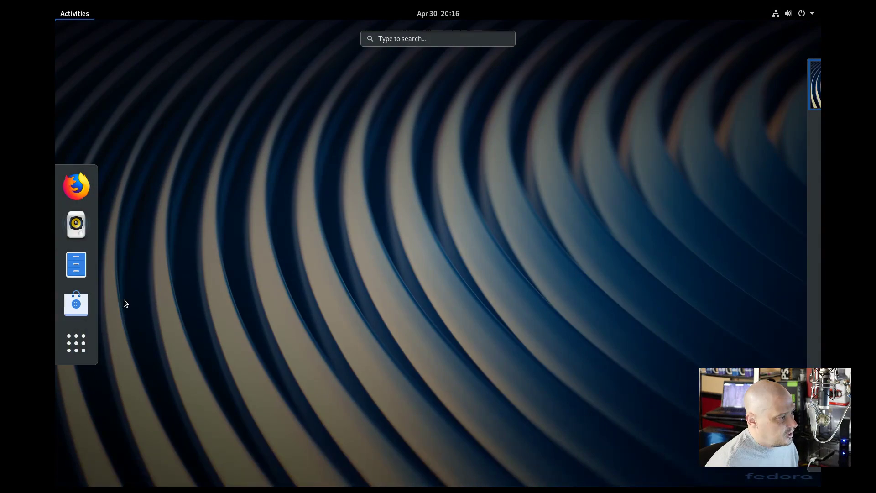
pyautogui.click(81, 356)
# - Launch Settings and go back from Displays to the main list showing Bluetooth without an adapter
pyautogui.click(387, 297)
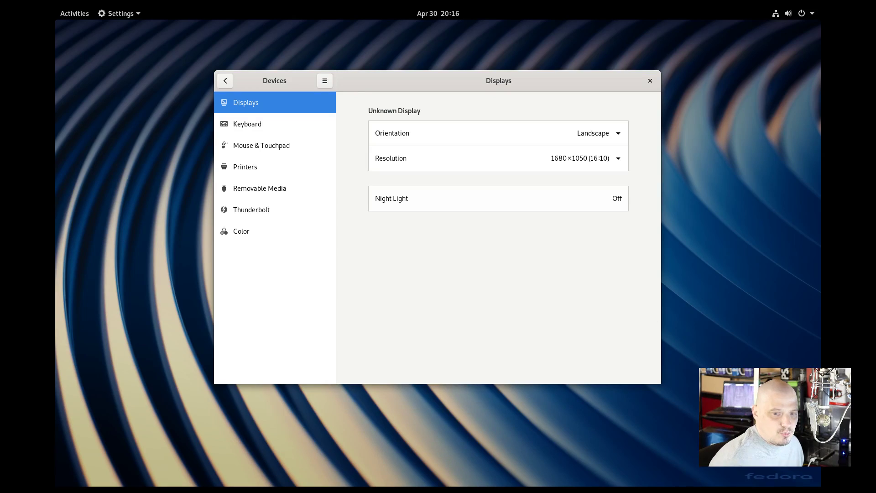
pyautogui.click(225, 83)
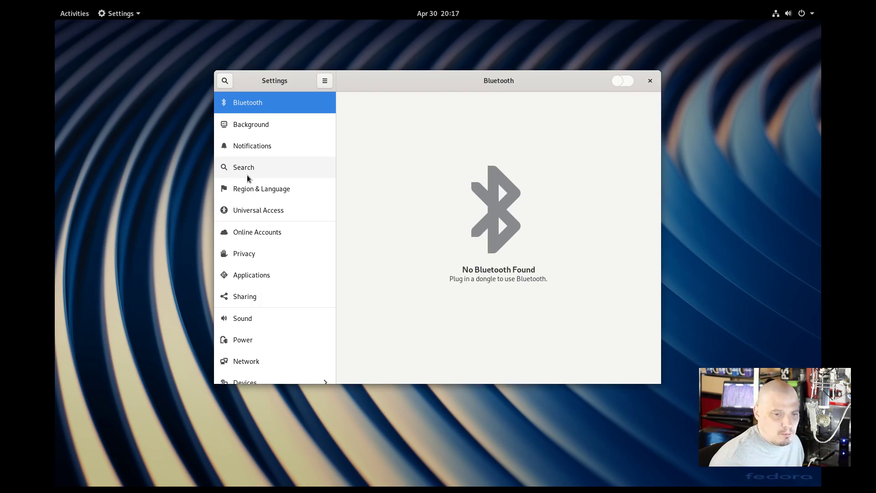
# - In Background settings, browse the wallpapers and apply the snowy trees wallpaper
pyautogui.click(259, 125)
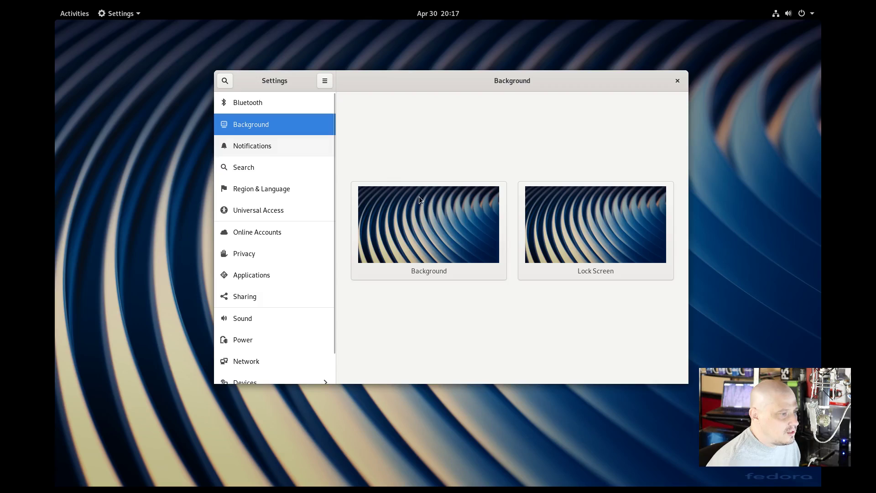
pyautogui.click(452, 227)
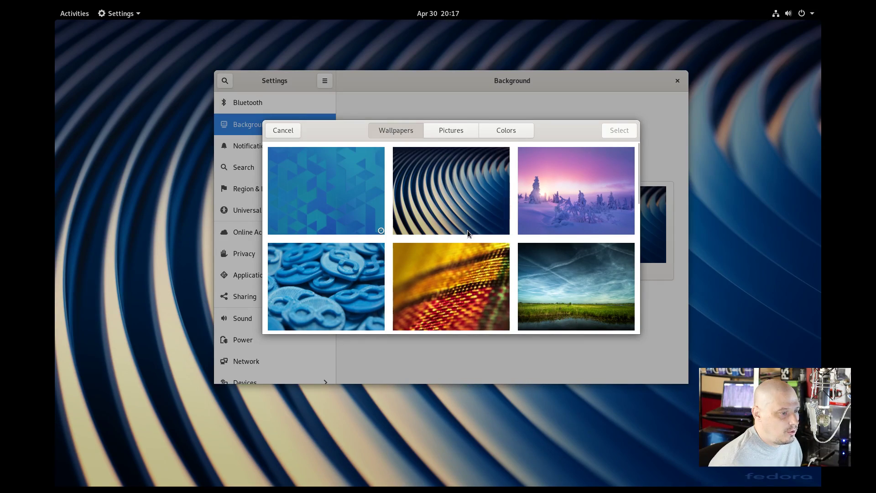
pyautogui.scroll(-3, 468, 233)
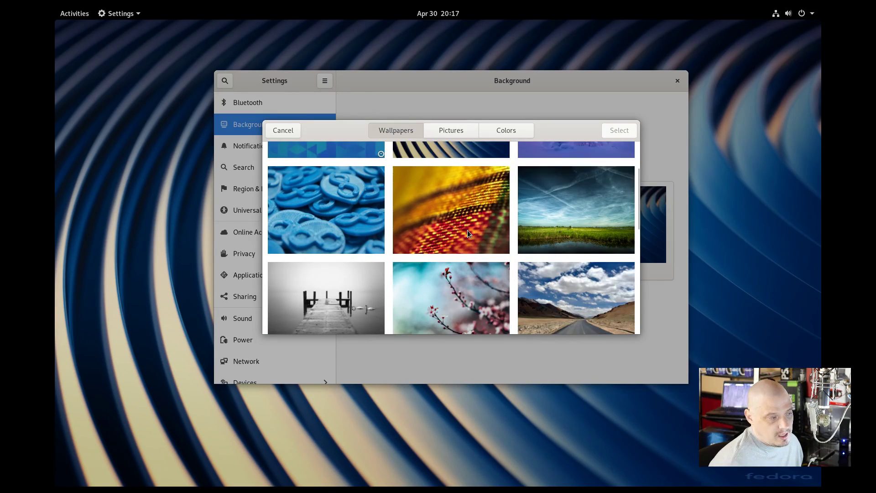
pyautogui.scroll(-3, 468, 230)
pyautogui.scroll(3, 467, 230)
pyautogui.scroll(2, 468, 230)
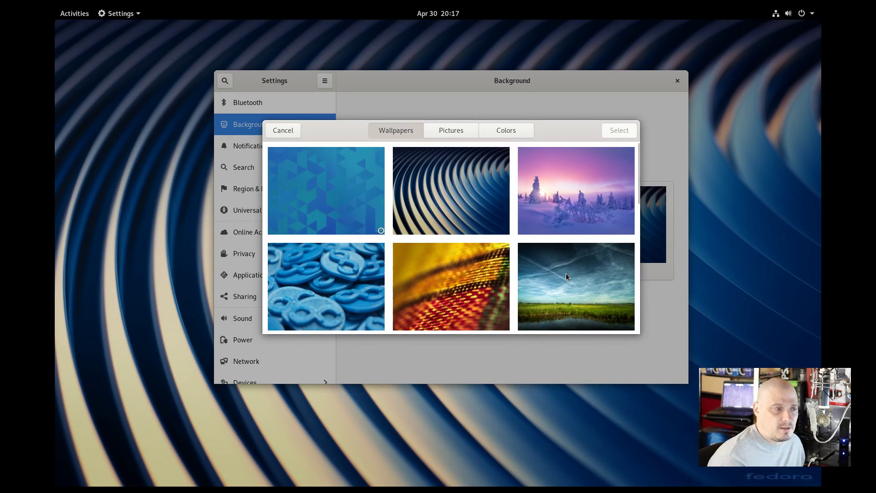
pyautogui.scroll(-5, 566, 273)
pyautogui.scroll(-4, 566, 276)
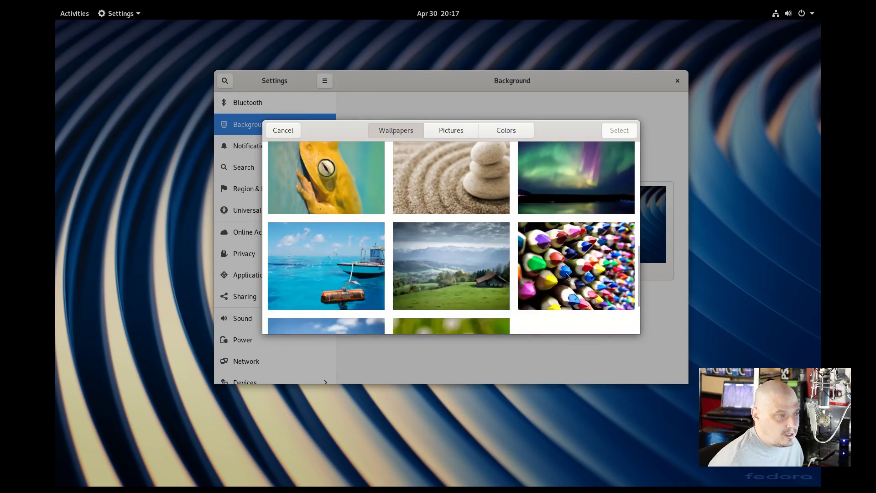
pyautogui.scroll(9, 567, 276)
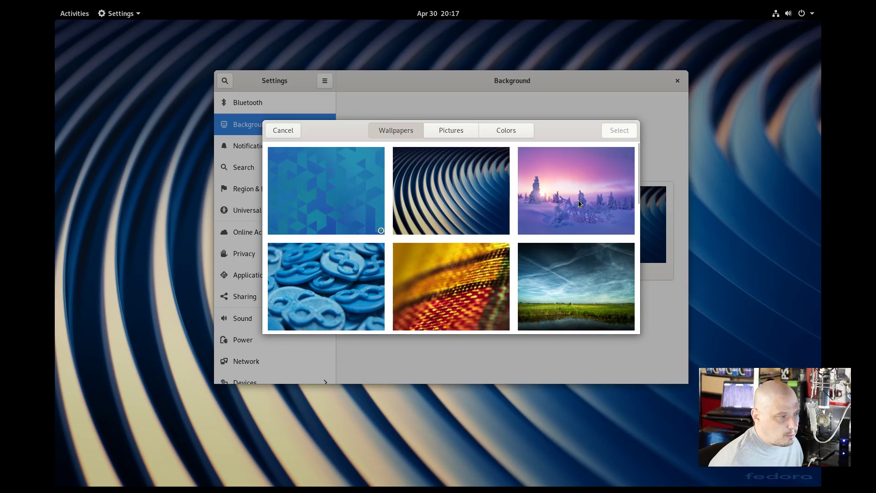
pyautogui.click(579, 199)
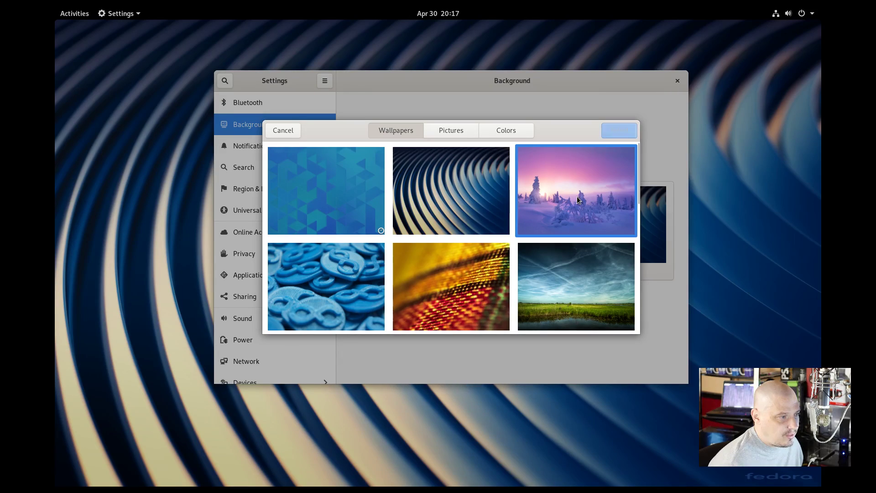
pyautogui.doubleClick(596, 212)
# - Replace it with the green meadow wallpaper under a contrail-streaked sky
pyautogui.click(418, 242)
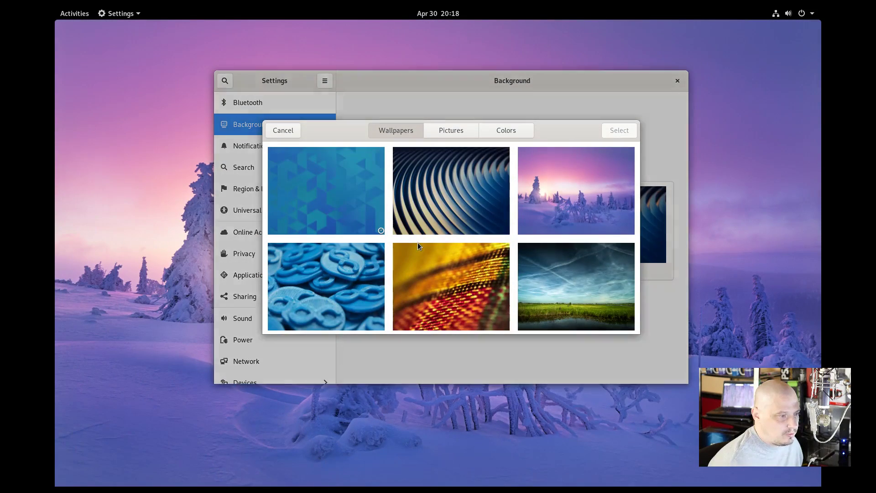
pyautogui.scroll(-2, 555, 266)
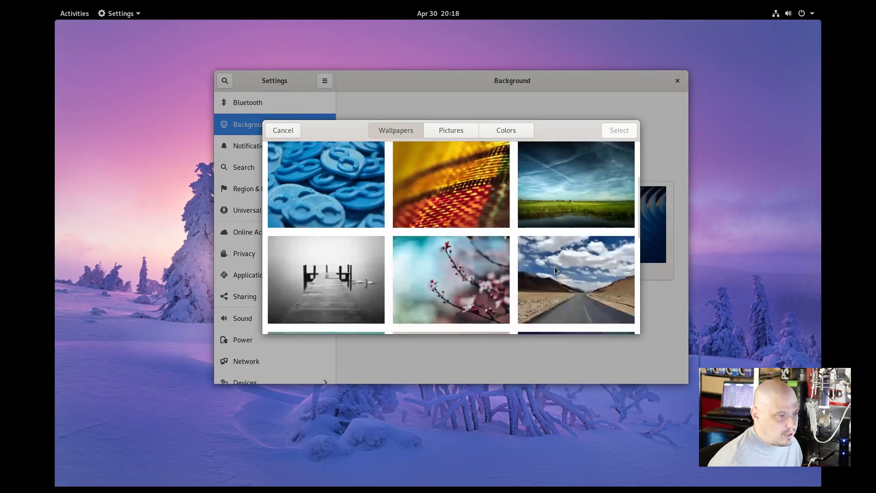
pyautogui.click(562, 198)
pyautogui.click(615, 130)
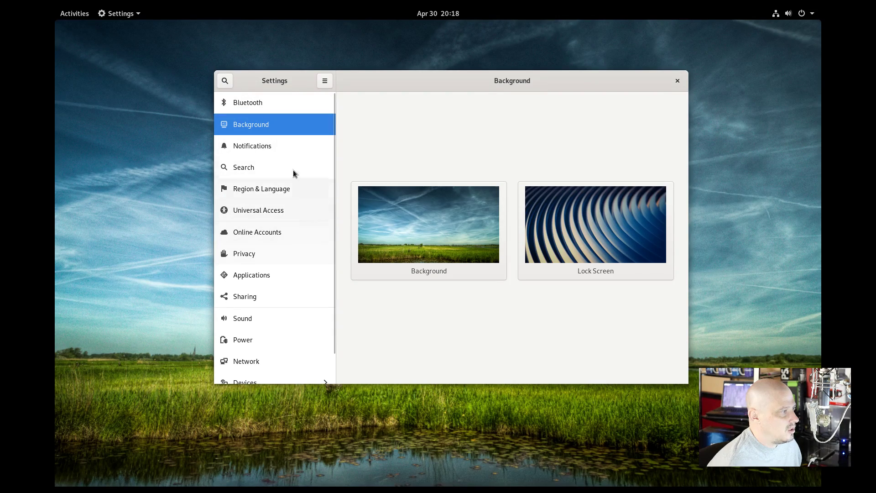
# - In the Notifications panel, view the Software app's notification options and leave them On
pyautogui.click(291, 145)
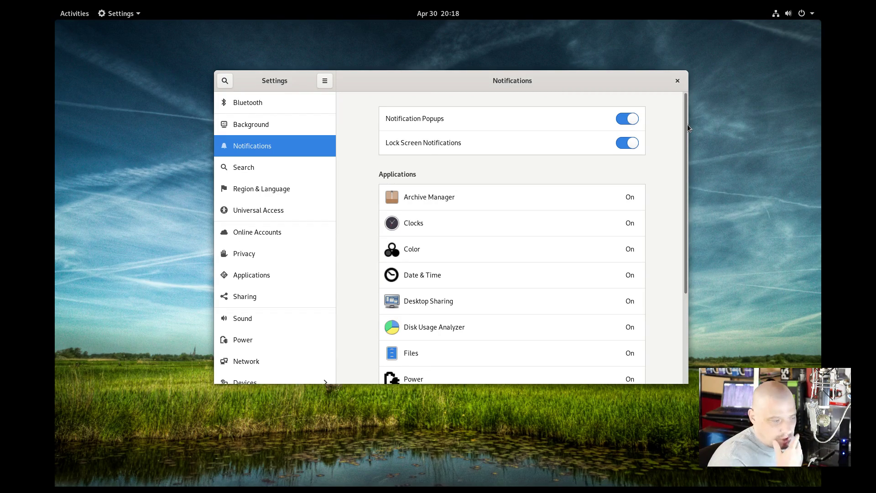
pyautogui.scroll(-3, 589, 262)
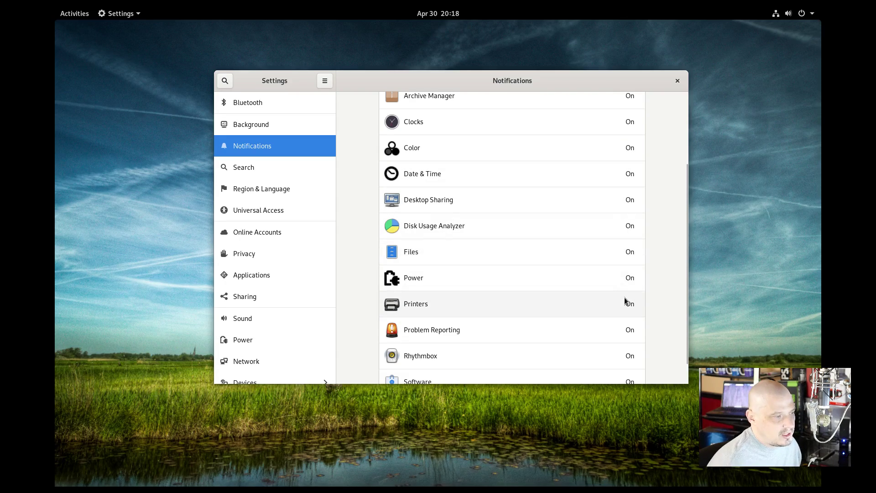
pyautogui.scroll(-1, 652, 305)
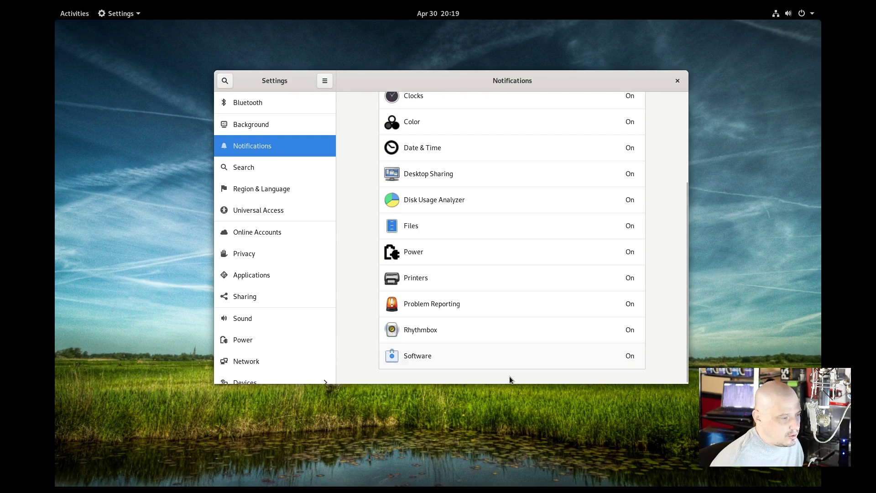
pyautogui.click(514, 362)
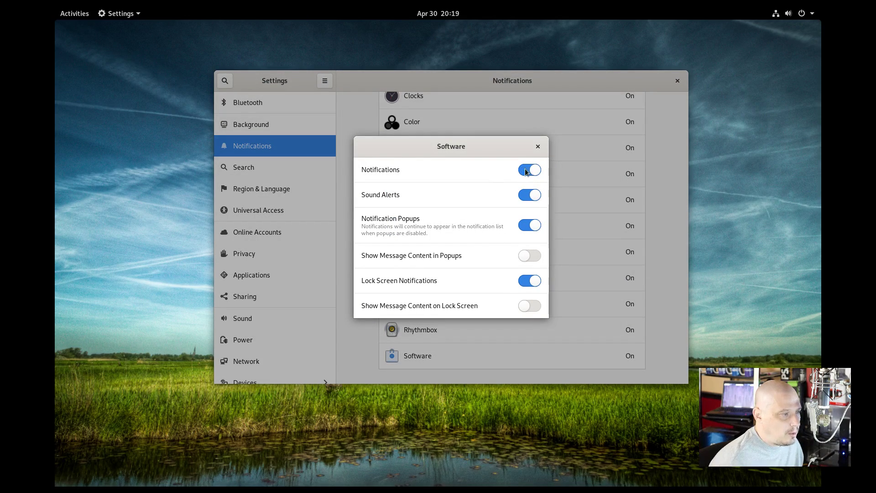
pyautogui.click(537, 146)
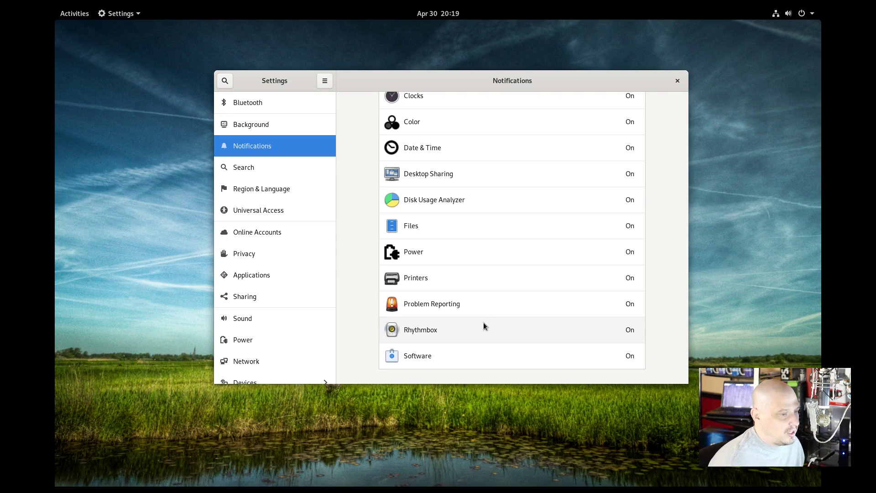
# - Look through the list of online account providers in Online Accounts
pyautogui.click(273, 232)
pyautogui.scroll(-1, 300, 248)
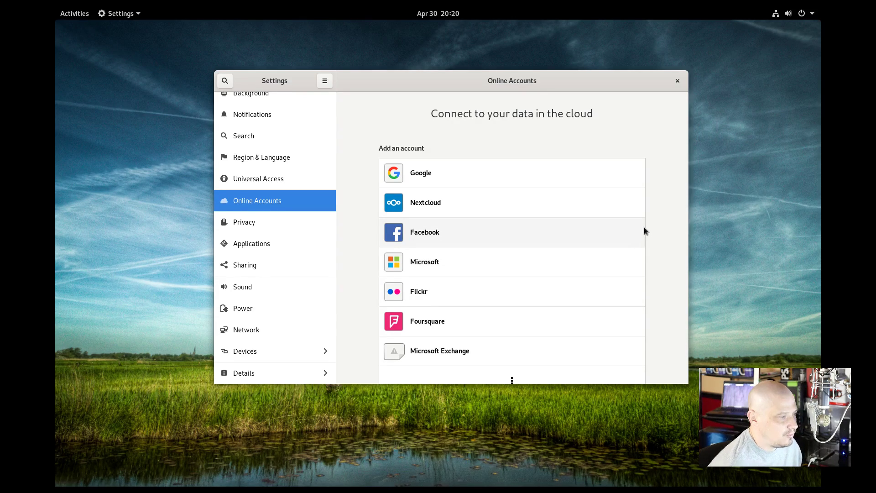
pyautogui.scroll(-1, 648, 239)
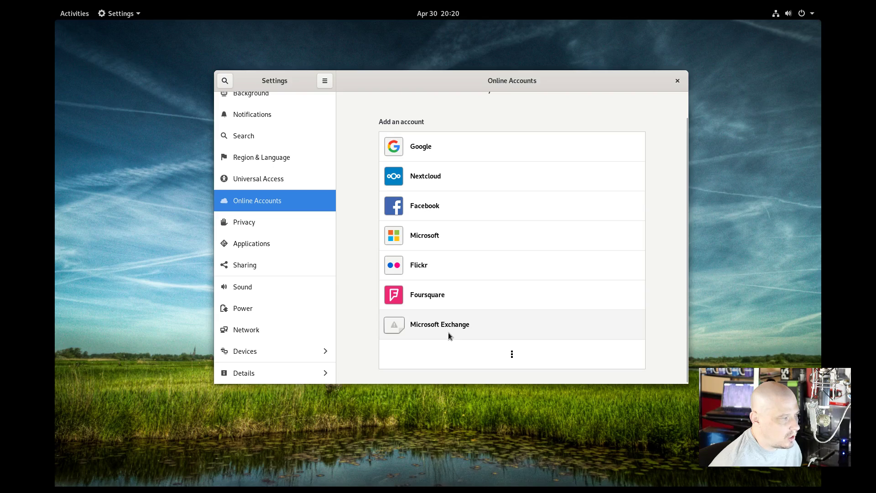
# - In the Privacy panel, view the Microphone access options, leaving microphone access On
pyautogui.click(288, 231)
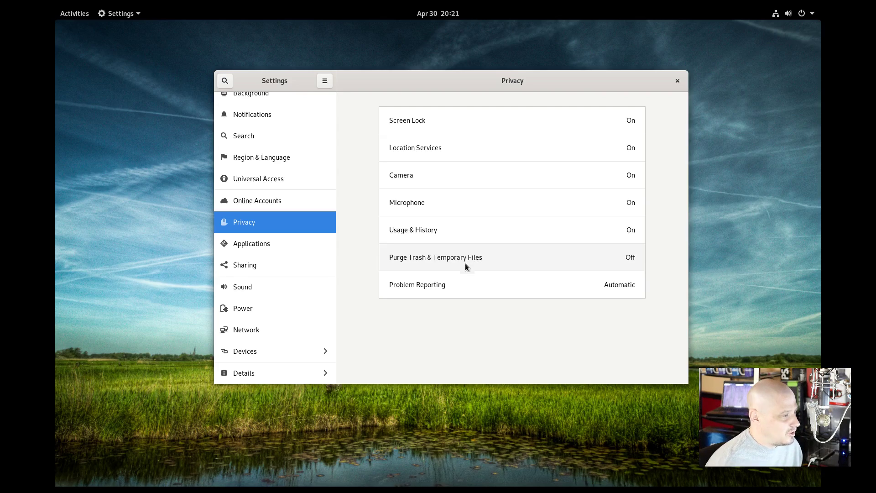
pyautogui.click(529, 207)
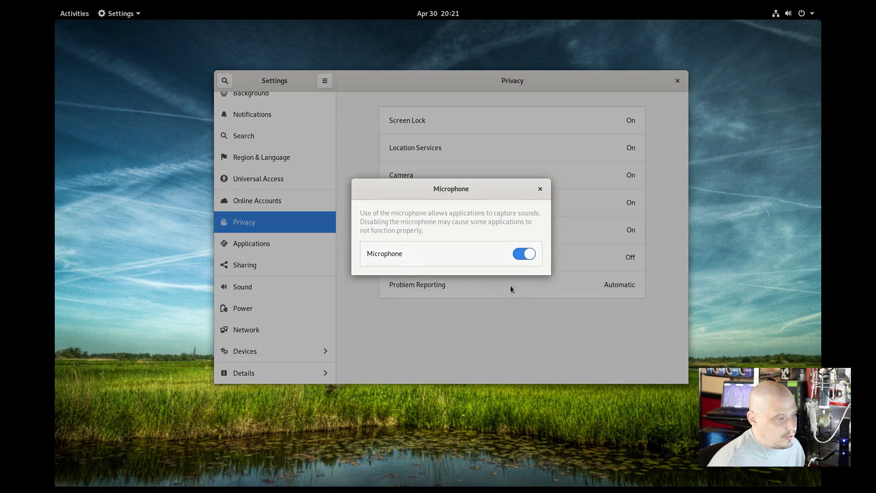
pyautogui.click(538, 187)
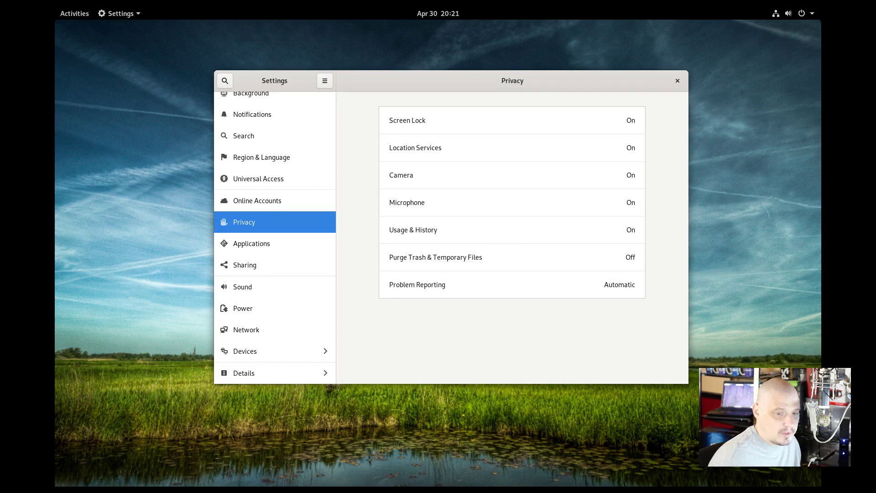
# - View the Displays panel at 1680×1050 and check Night Light options, leaving it Off
pyautogui.click(275, 351)
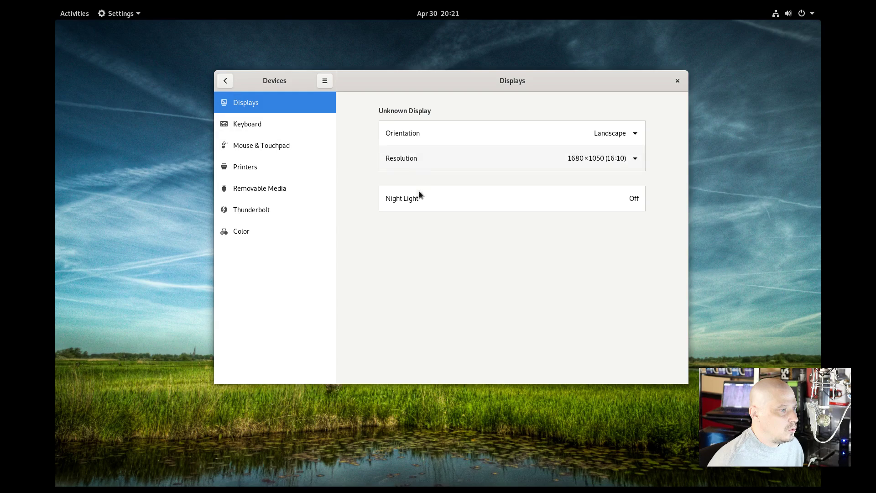
pyautogui.click(410, 203)
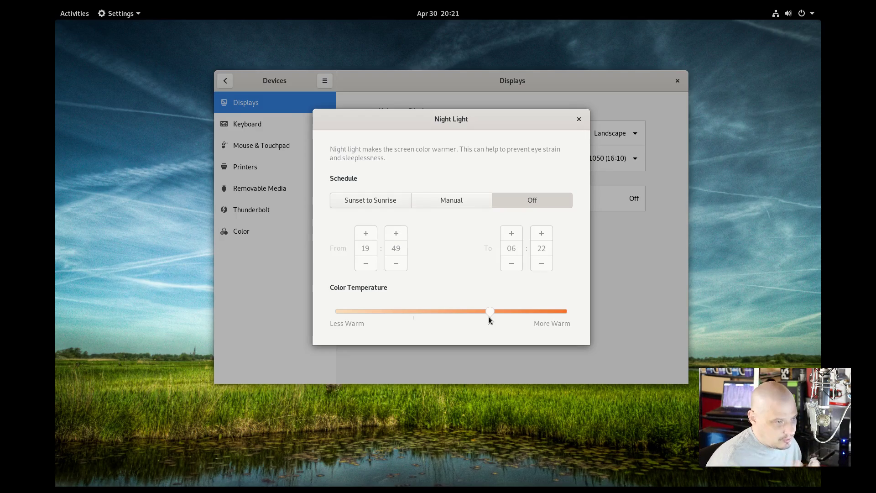
pyautogui.click(579, 119)
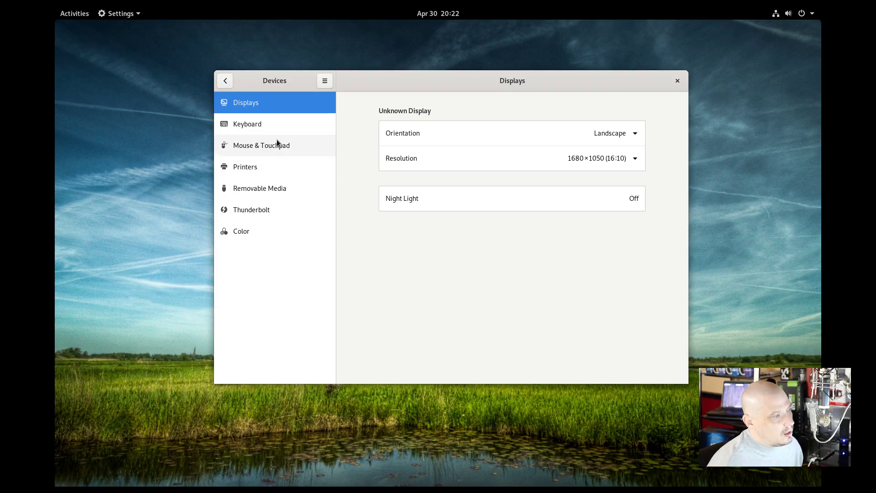
# - Close GNOME Settings and launch Software from an Activities search for 'software'
pyautogui.click(225, 80)
pyautogui.click(677, 81)
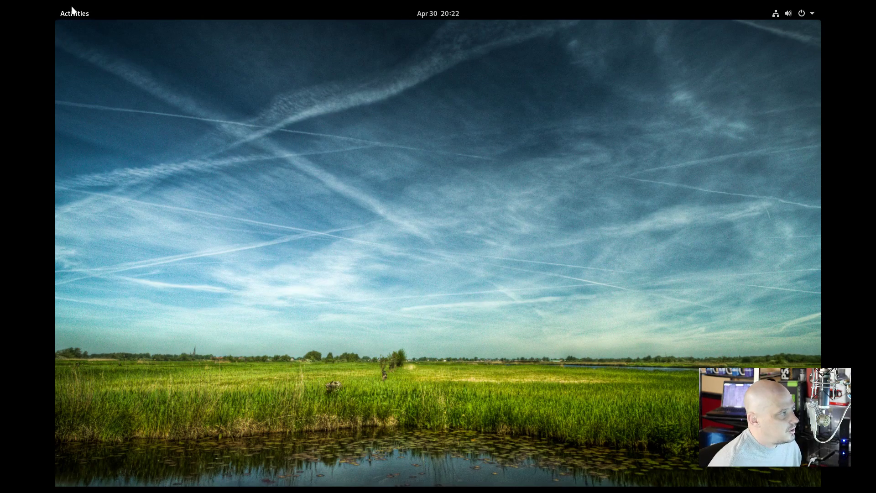
pyautogui.click(69, 17)
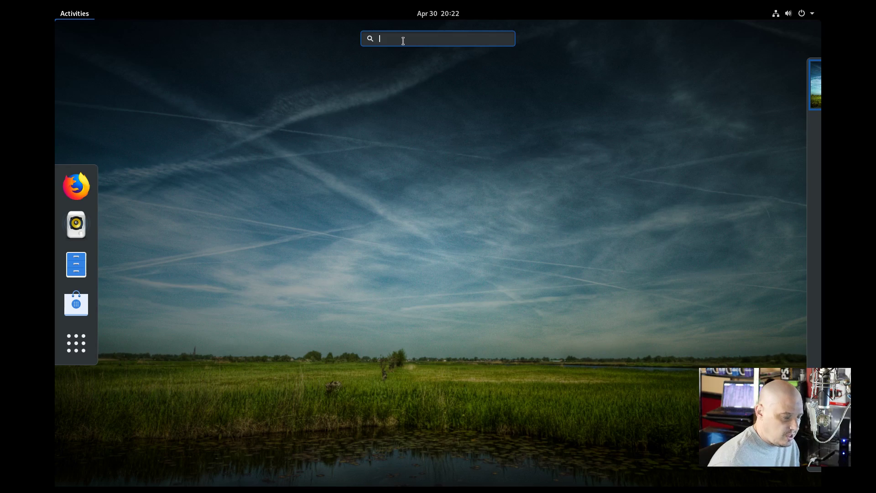
pyautogui.write('gnom')
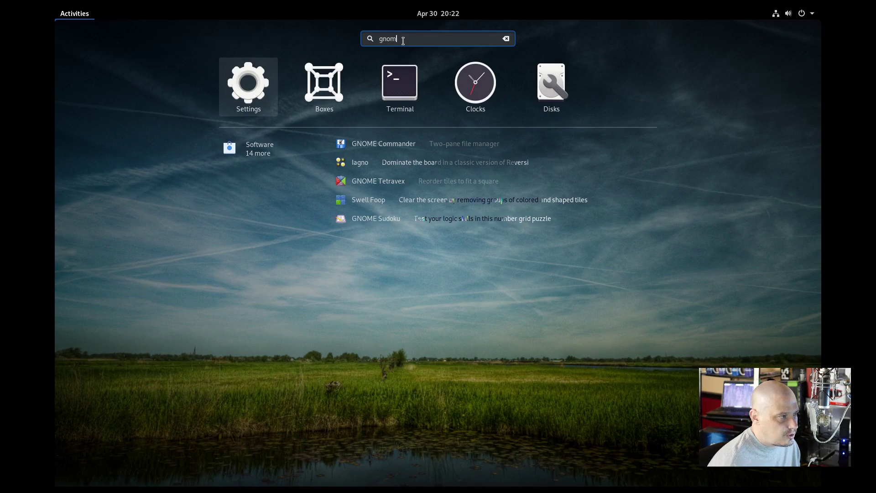
pyautogui.press('BackSpace')
pyautogui.press('BackSpace')
pyautogui.press('BackSpace')
pyautogui.press('BackSpace')
pyautogui.write('software')
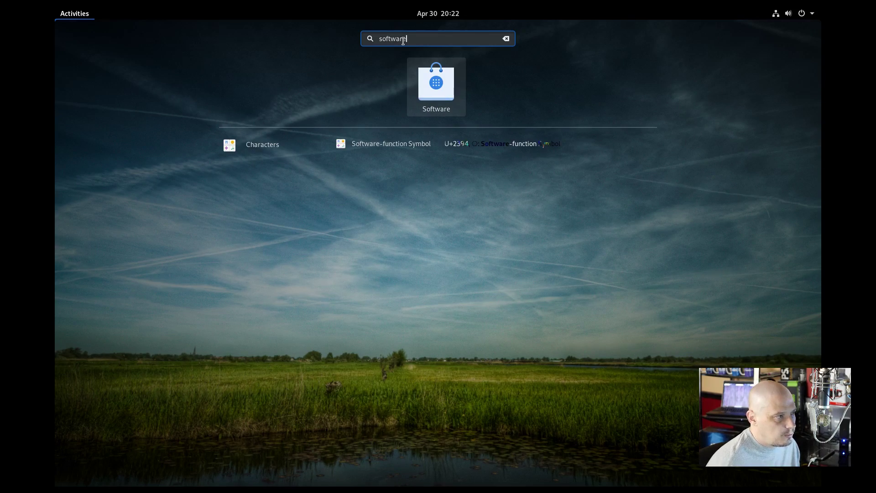
pyautogui.press('Return')
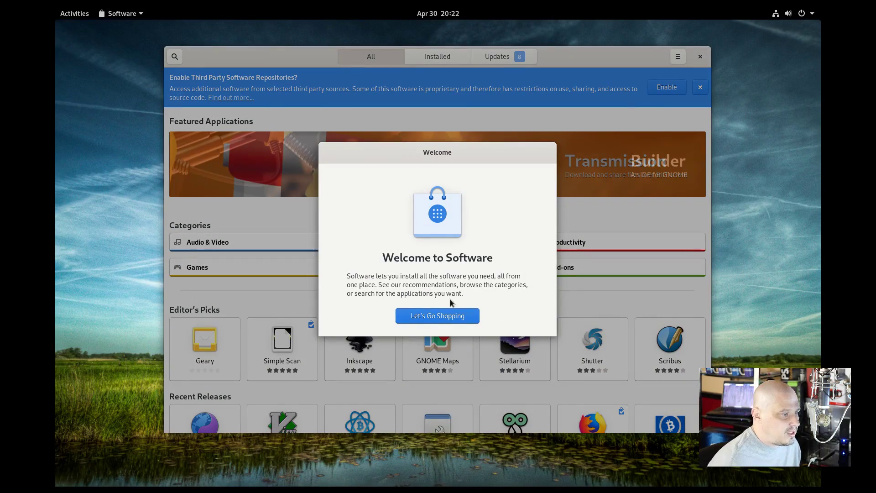
# - Dismiss the Software welcome message and browse the featured apps and Editor's Picks
pyautogui.click(423, 320)
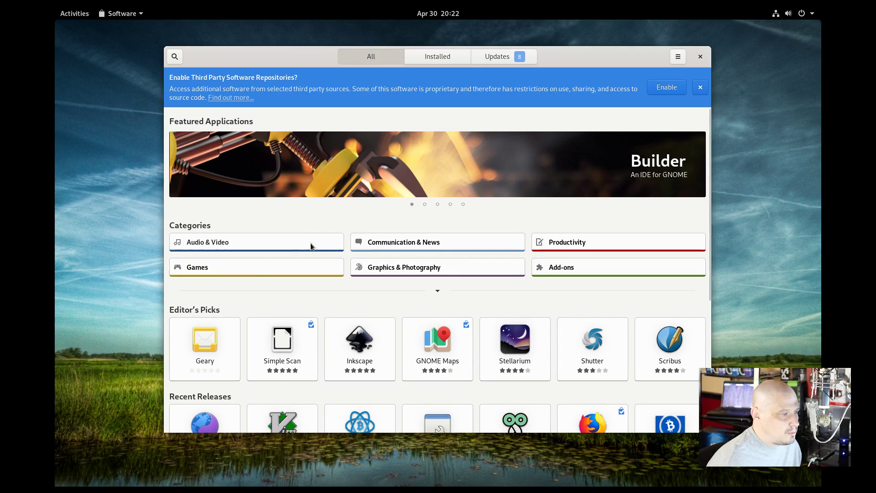
pyautogui.scroll(-3, 291, 254)
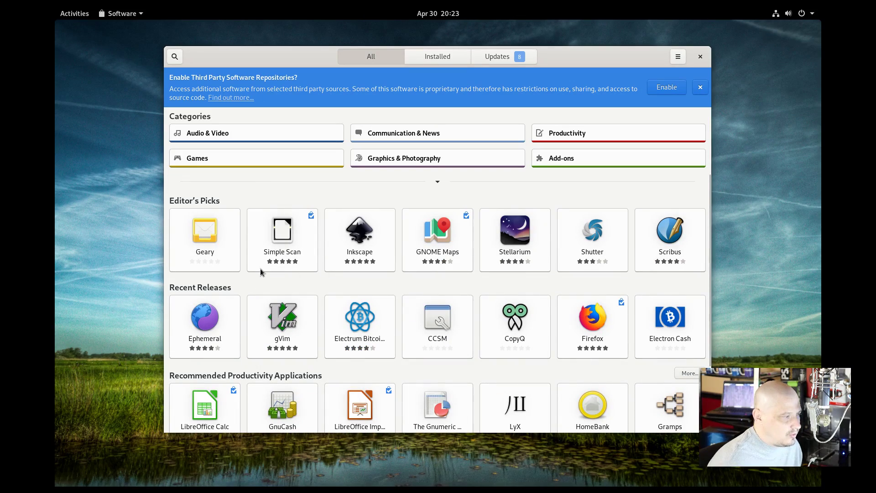
pyautogui.scroll(-3, 256, 334)
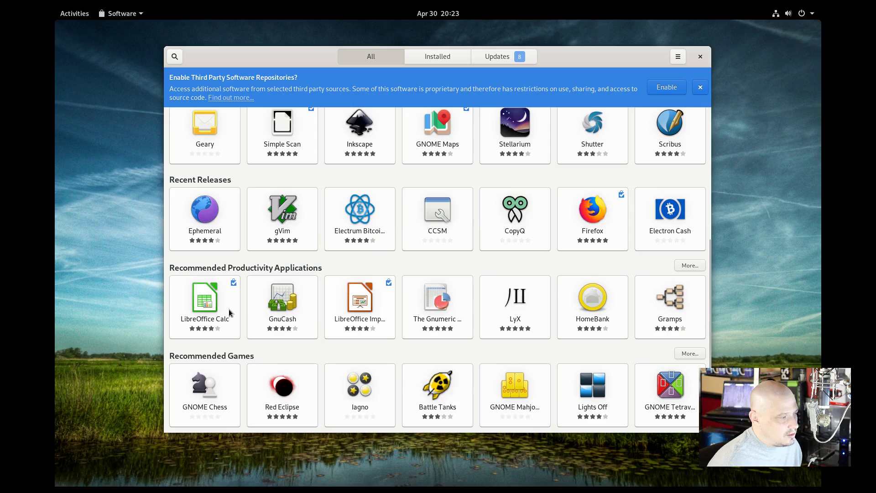
pyautogui.scroll(6, 417, 359)
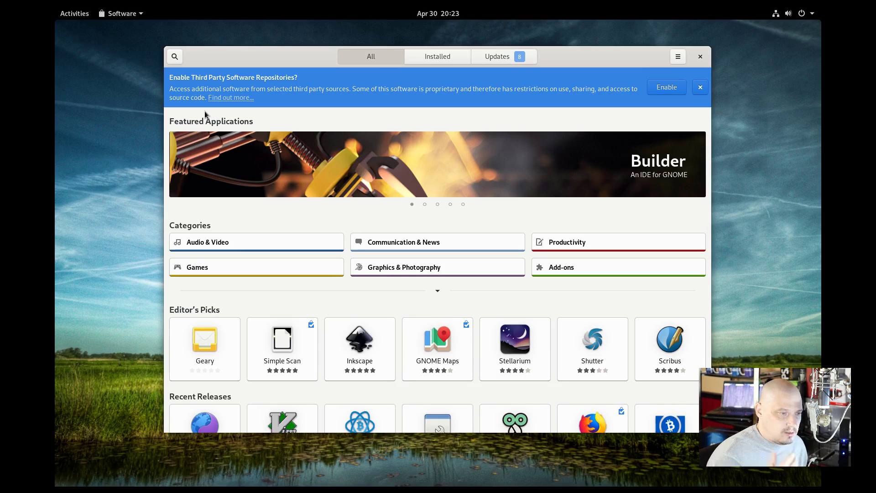
# - Enable third-party software repositories from the GNOME Software banner
pyautogui.click(662, 89)
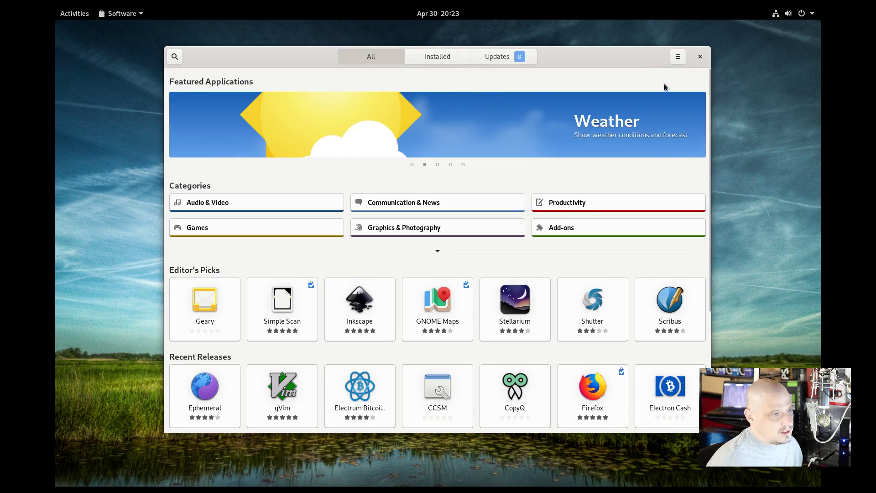
pyautogui.click(678, 56)
pyautogui.click(677, 58)
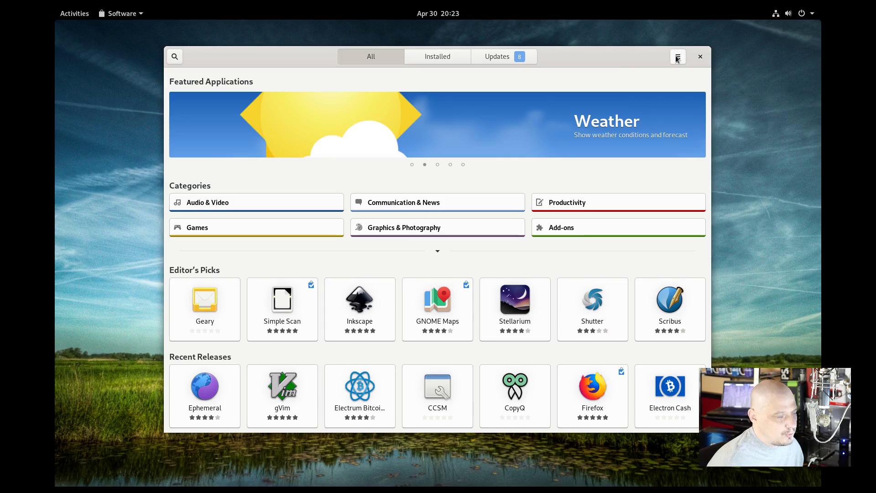
# - Search GNOME Software for 'discord', which finds no application, then clear the search
pyautogui.click(174, 57)
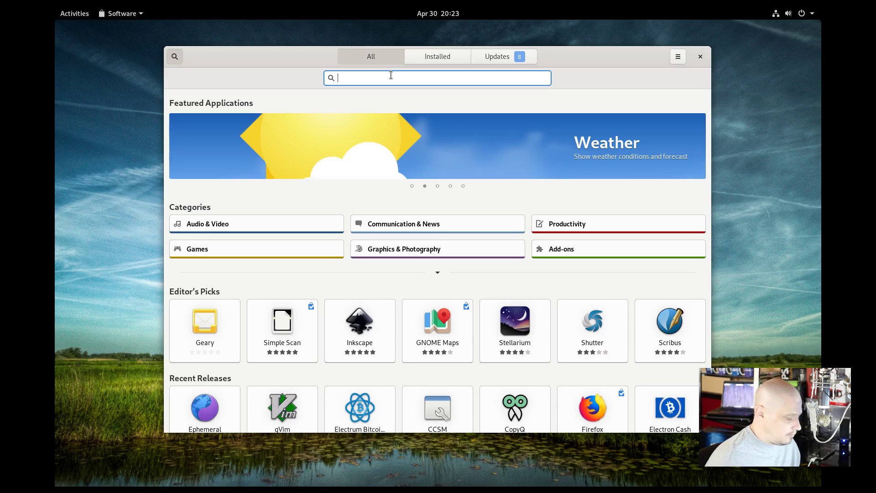
pyautogui.write('discord')
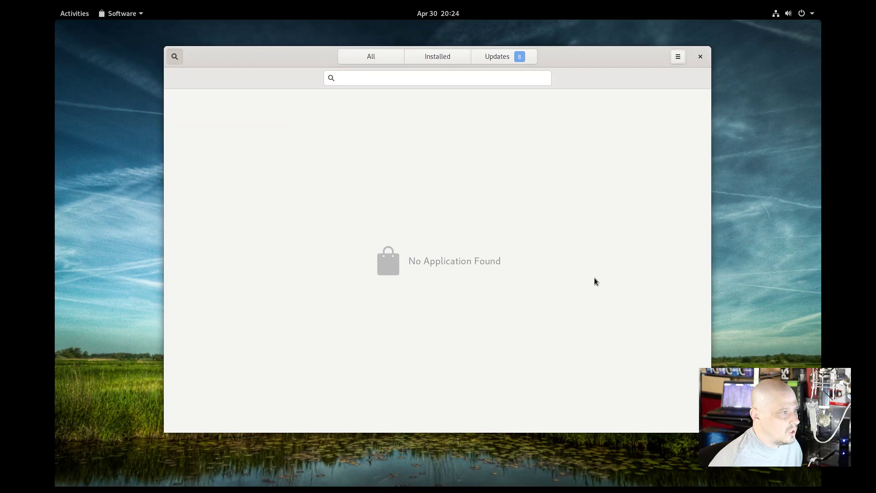
pyautogui.press('Escape')
# - Review the Software Repositories list, noting the third-party repositories are Disabled
pyautogui.click(678, 60)
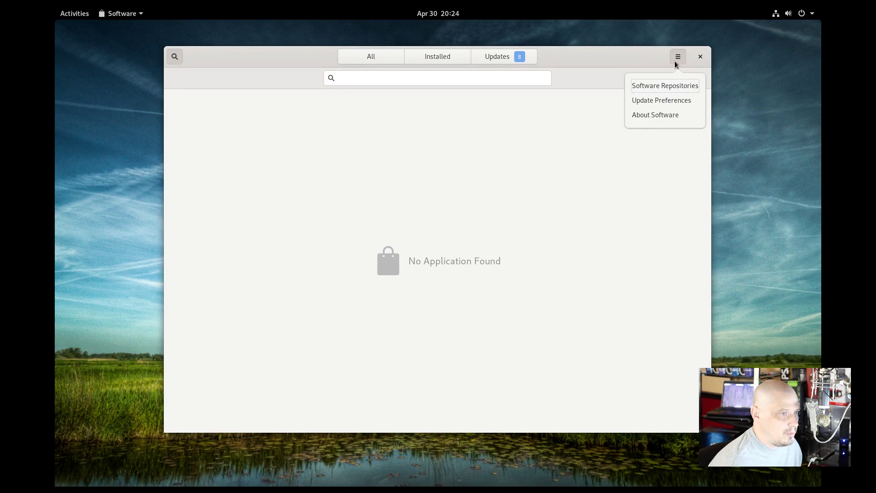
pyautogui.click(667, 86)
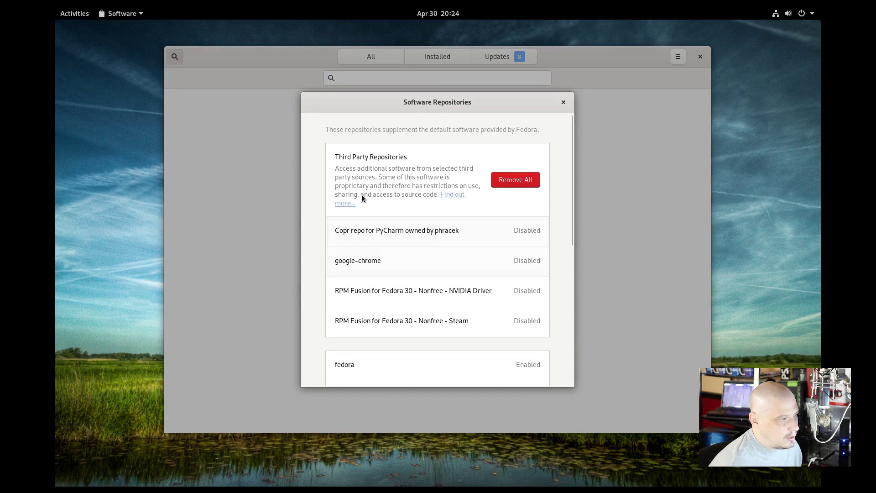
pyautogui.scroll(-1, 369, 198)
pyautogui.scroll(-8, 369, 199)
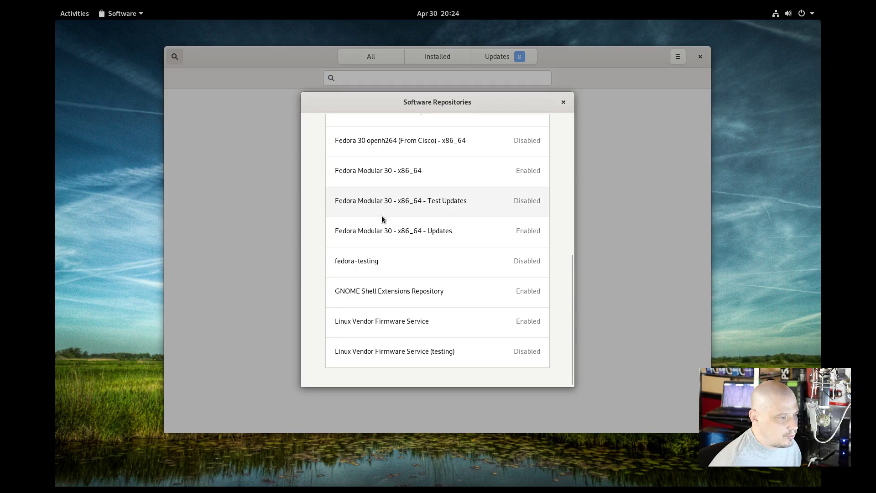
pyautogui.scroll(7, 418, 256)
pyautogui.scroll(1, 418, 255)
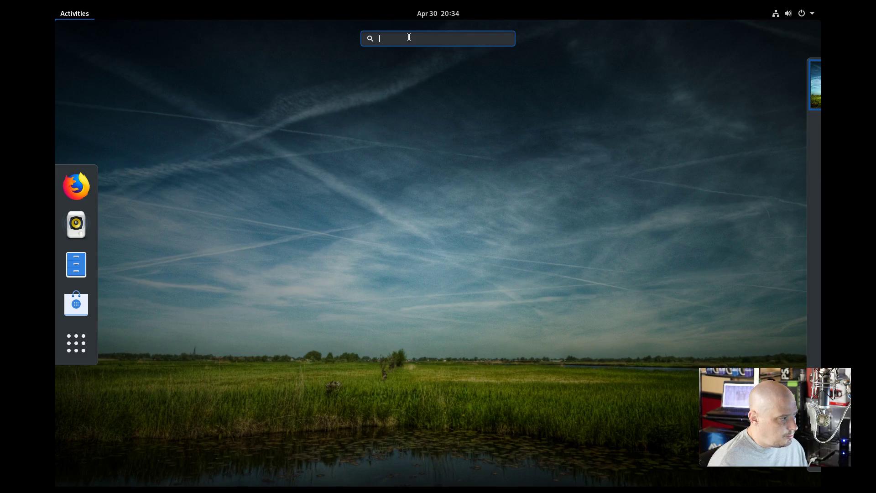
# - In Firefox, search 'fedora flatpak software center' and open the Install Flathub apps on Fedora article
pyautogui.click(76, 186)
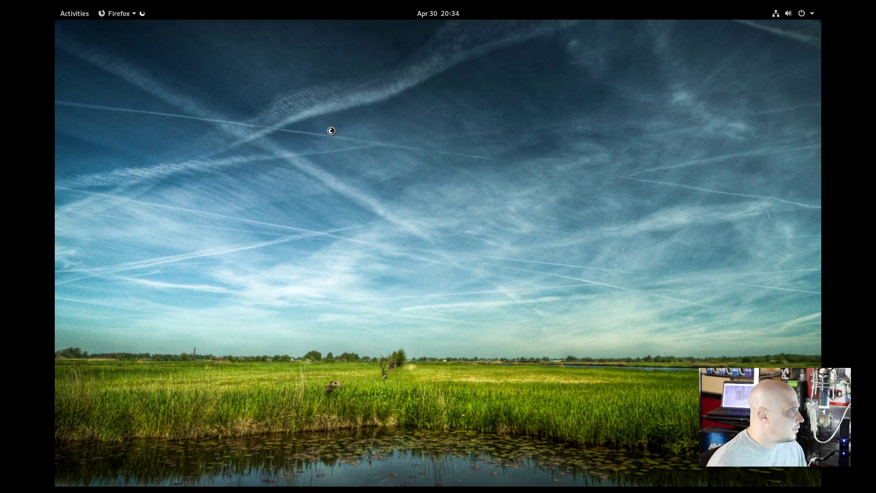
pyautogui.write('f')
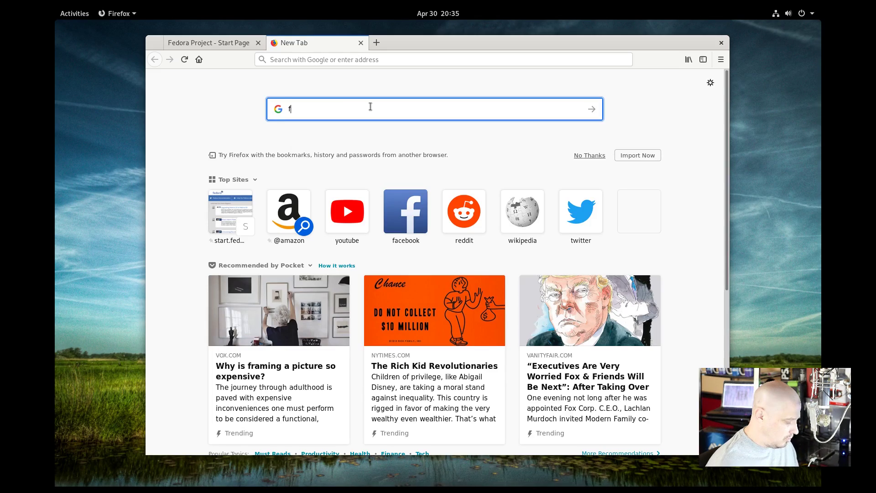
pyautogui.write('edora flatpa')
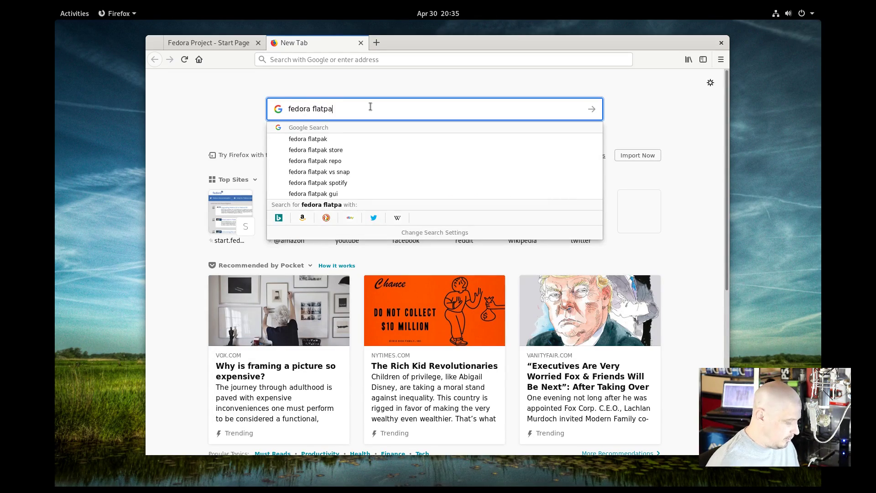
pyautogui.write('k software center')
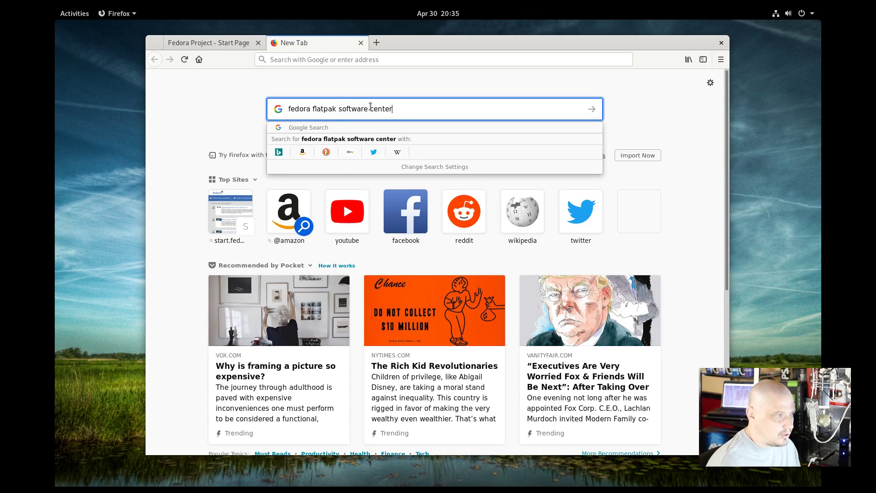
pyautogui.press('Return')
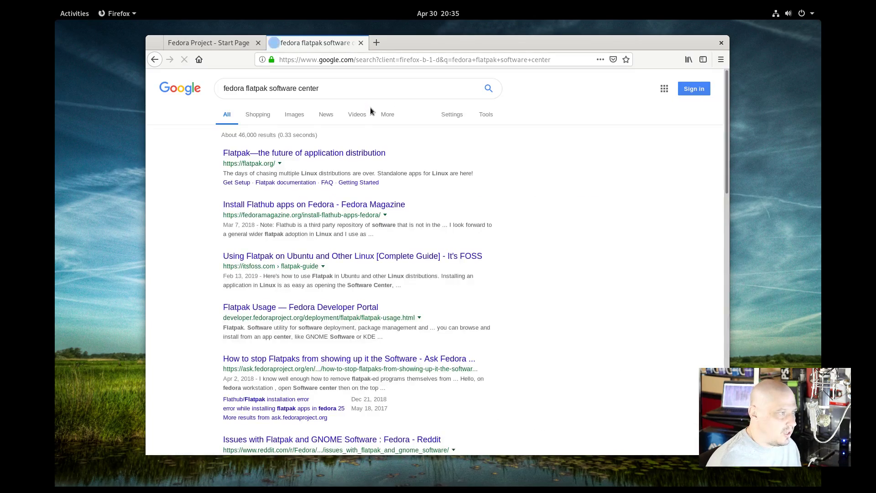
pyautogui.click(302, 207)
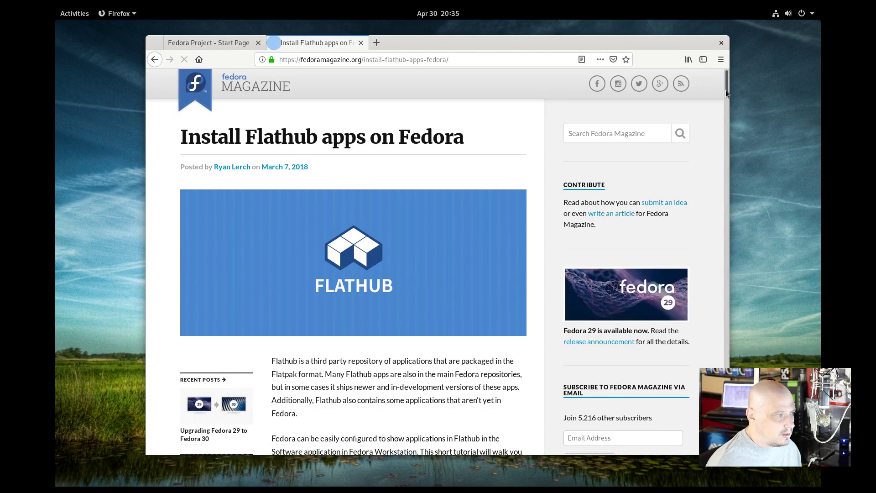
# - Download the flathub.flatpakrepo file and open it in Software Install
pyautogui.scroll(-5, 719, 110)
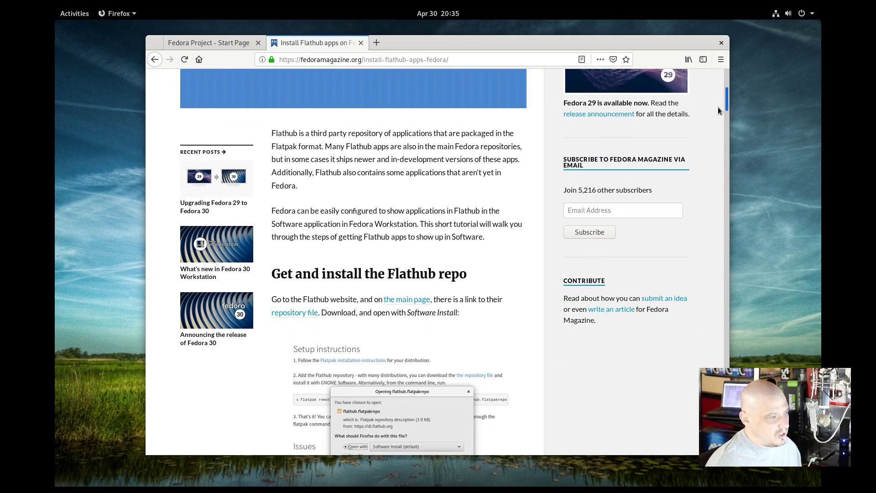
pyautogui.scroll(-3, 719, 109)
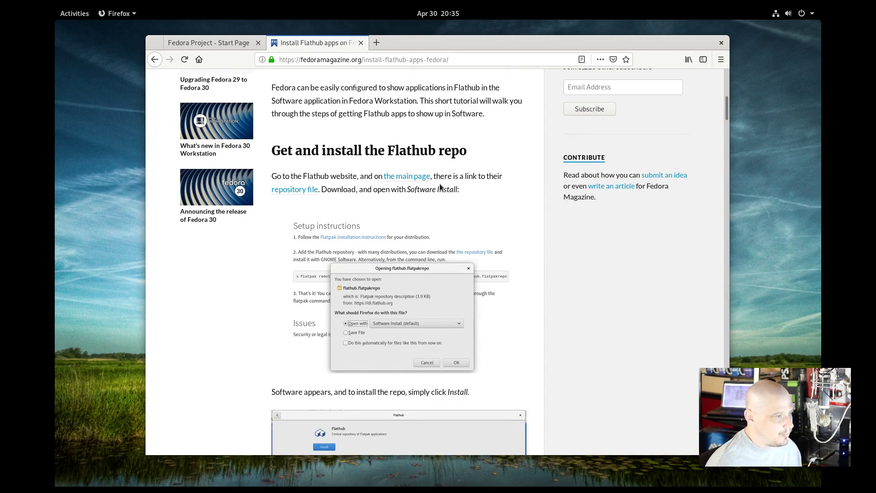
pyautogui.click(297, 193)
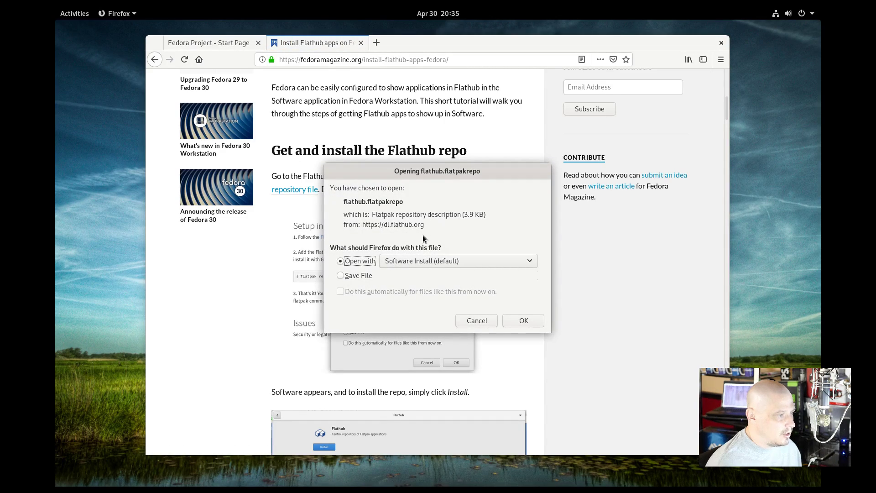
pyautogui.moveTo(438, 173); pyautogui.dragTo(690, 144)
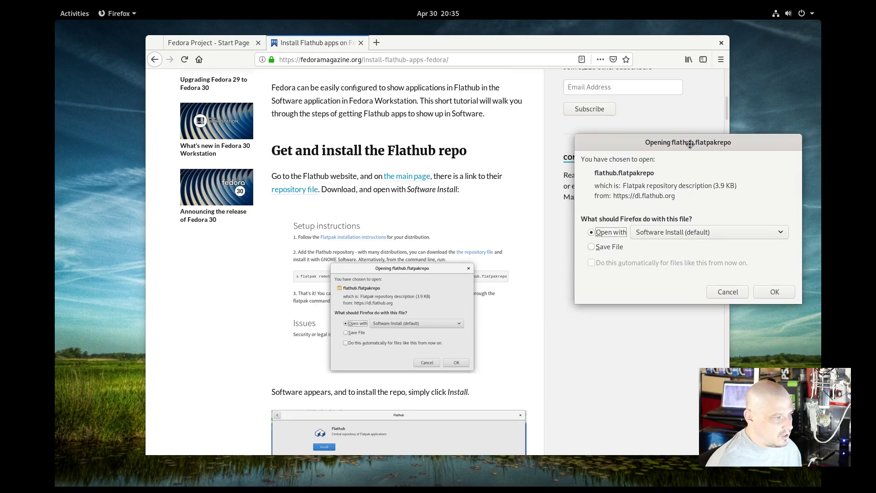
pyautogui.scroll(-5, 500, 226)
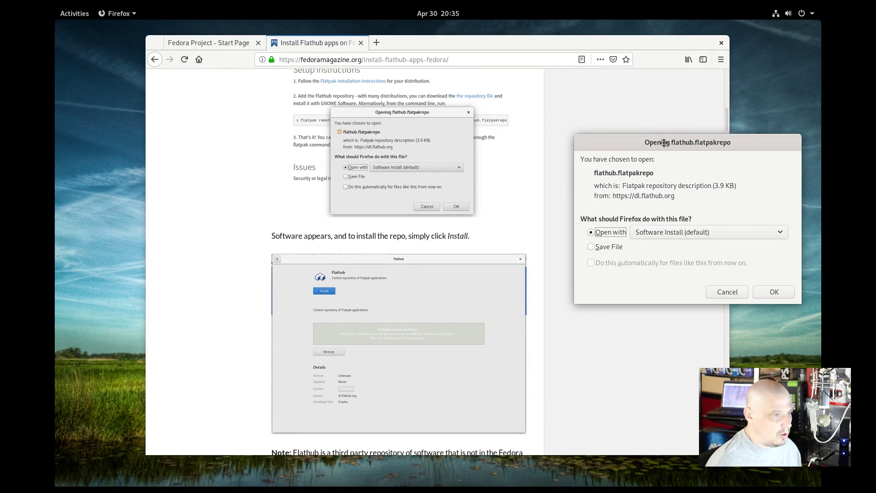
pyautogui.moveTo(668, 142); pyautogui.dragTo(550, 125)
pyautogui.click(664, 275)
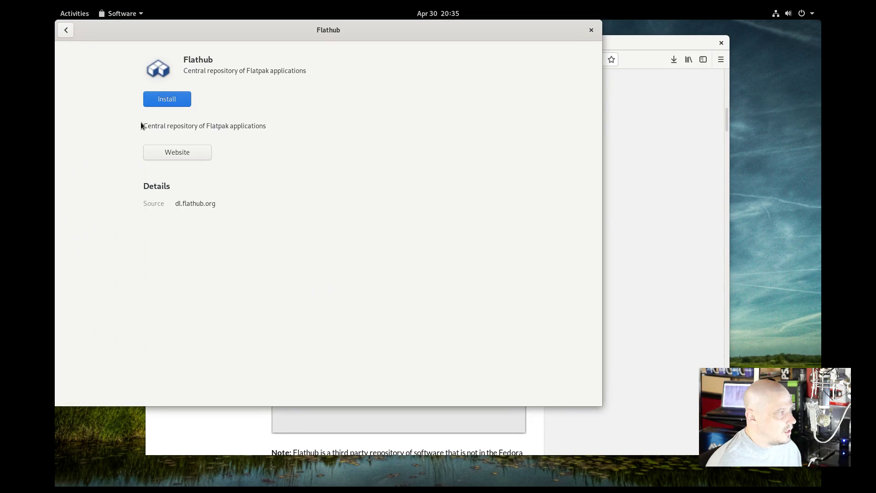
# - Install the Flathub repository, authenticating with the account password, then close its page
pyautogui.click(157, 101)
pyautogui.write('******')
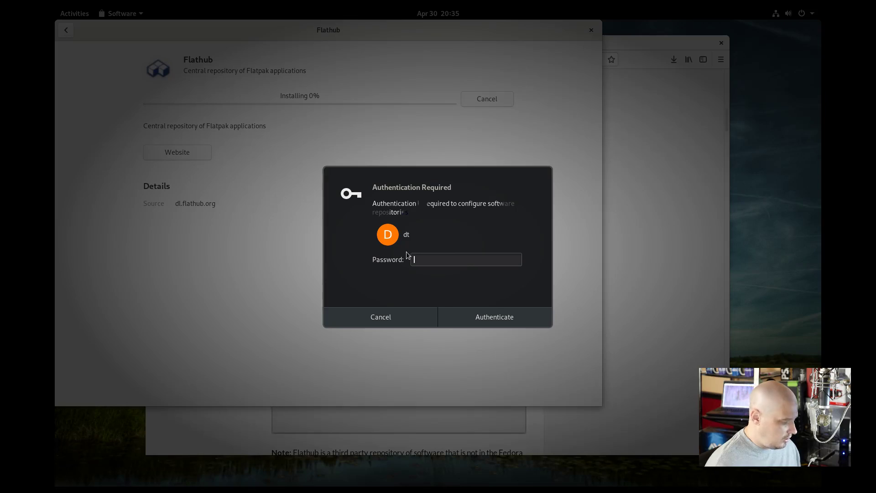
pyautogui.press('Return')
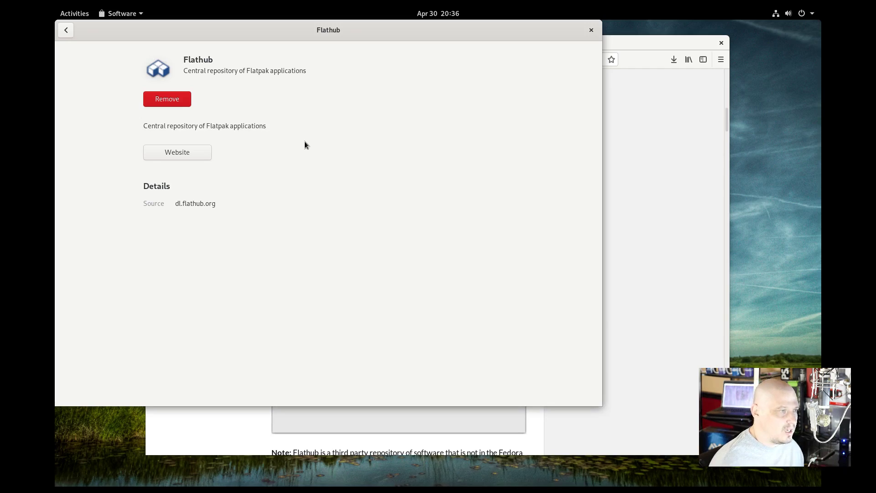
pyautogui.click(591, 31)
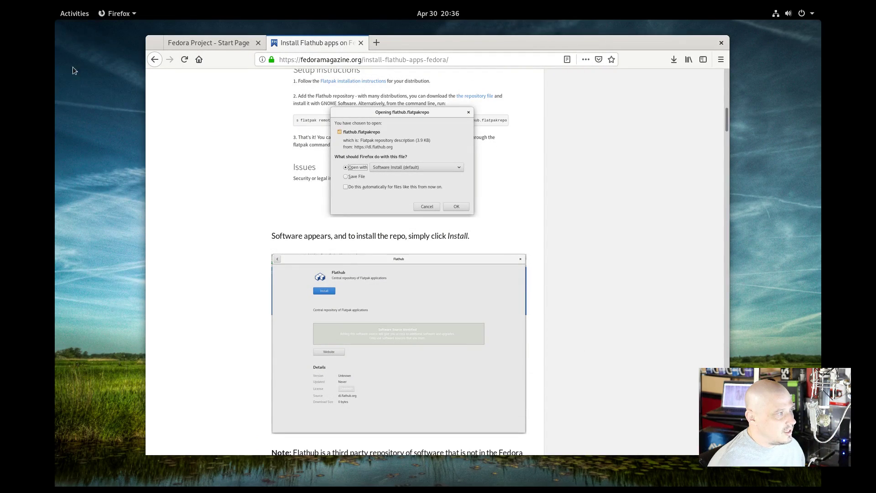
pyautogui.click(74, 15)
# - Reopen Software and search 'discord' again, still finding no Discord app, then clear it
pyautogui.click(82, 295)
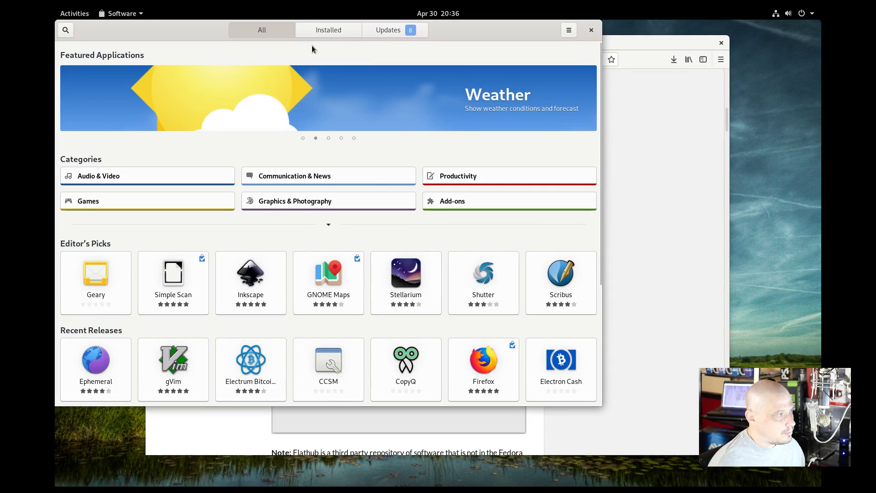
pyautogui.click(67, 30)
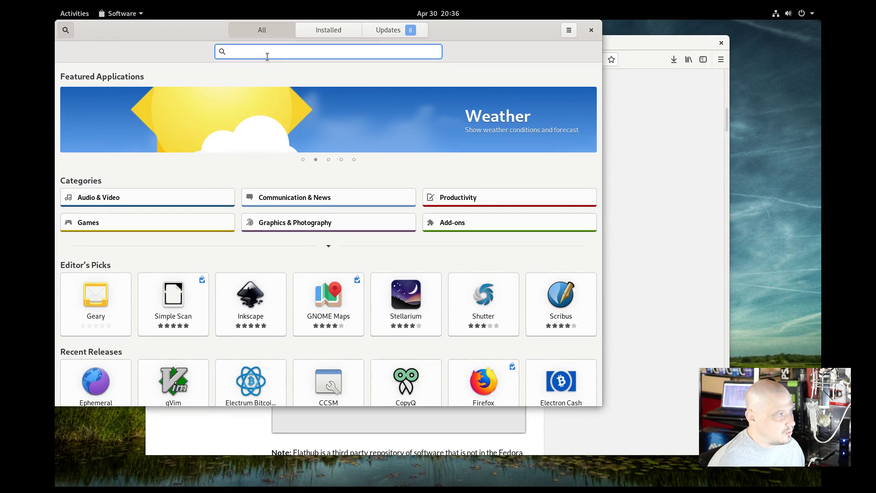
pyautogui.write('di')
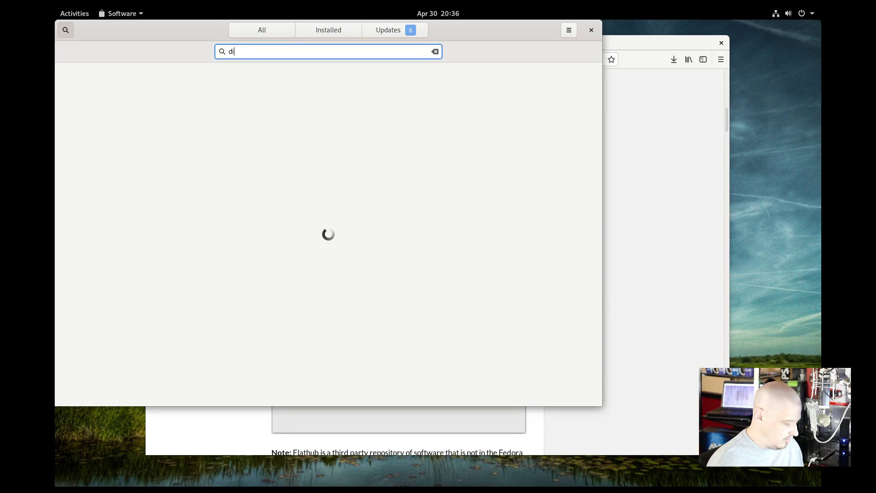
pyautogui.write('scord')
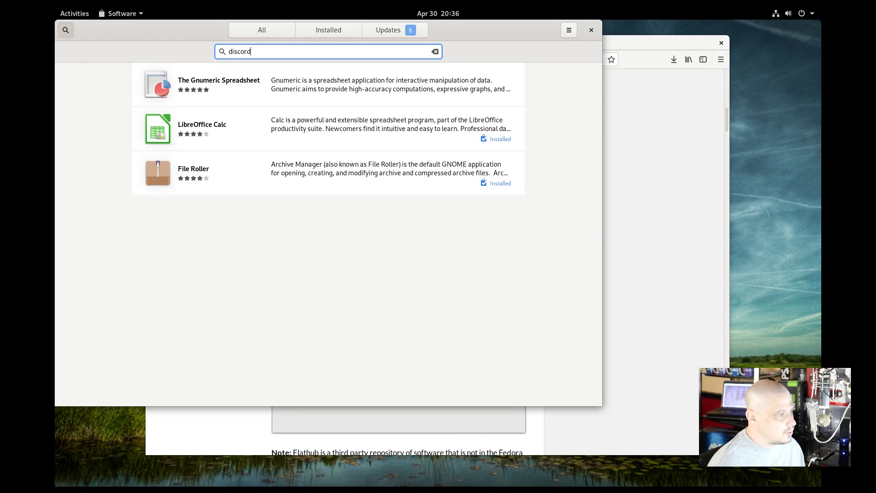
pyautogui.press('BackSpace')
pyautogui.press('BackSpace')
pyautogui.press('BackSpace')
pyautogui.press('BackSpace')
pyautogui.press('BackSpace')
pyautogui.press('BackSpace')
pyautogui.press('BackSpace')
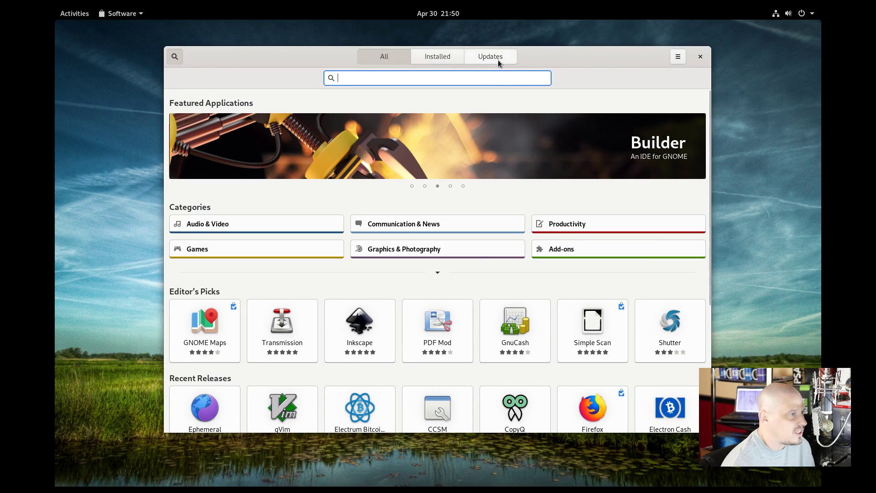
# - Check the Software Repositories list to confirm flathub is enabled
pyautogui.click(496, 56)
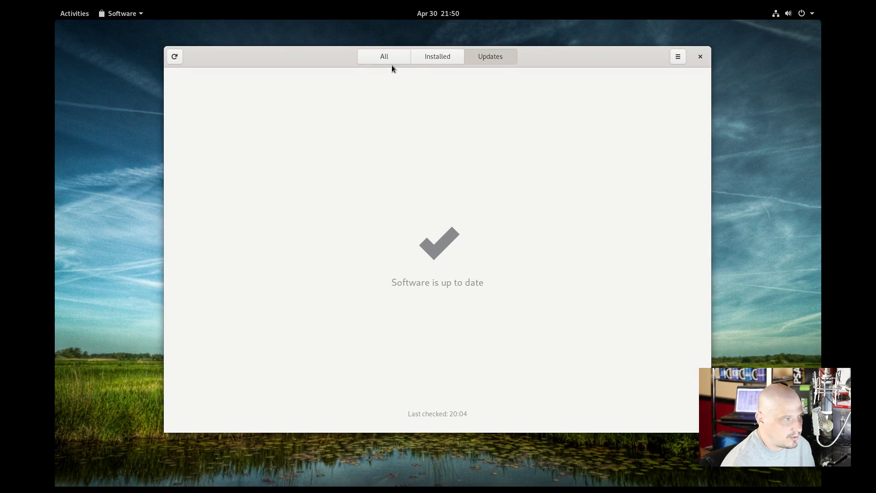
pyautogui.click(671, 58)
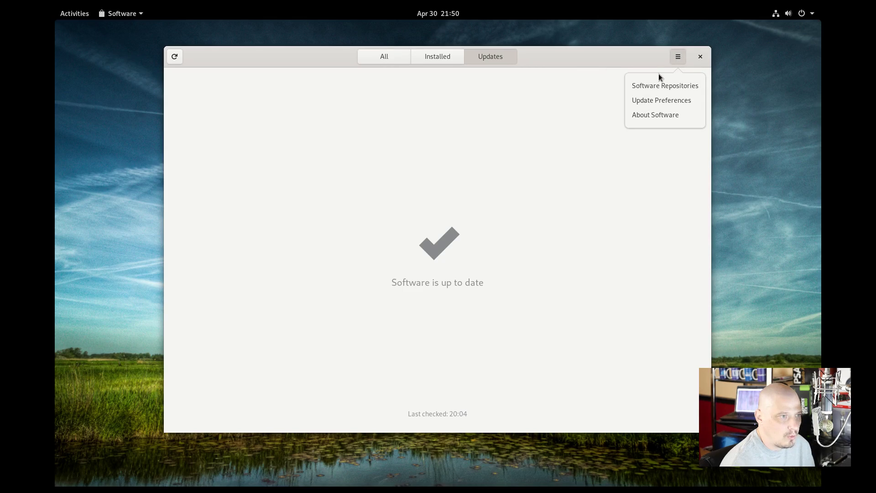
pyautogui.click(660, 83)
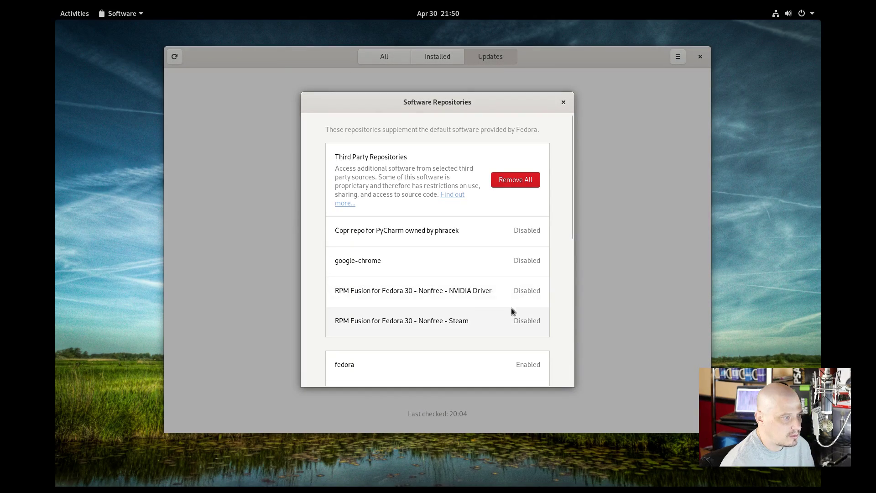
pyautogui.scroll(-10, 529, 273)
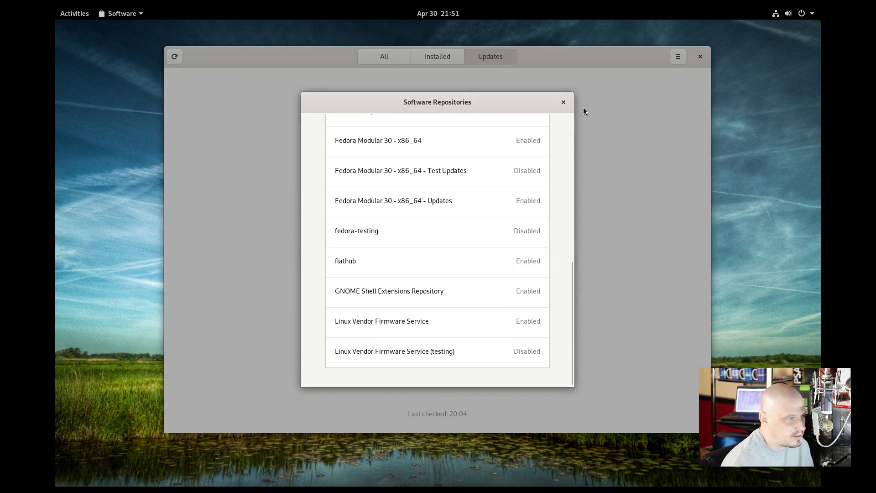
pyautogui.click(565, 102)
# - Search the catalogue for 'discord', 'peek' and 'htop', then close GNOME Software
pyautogui.click(378, 56)
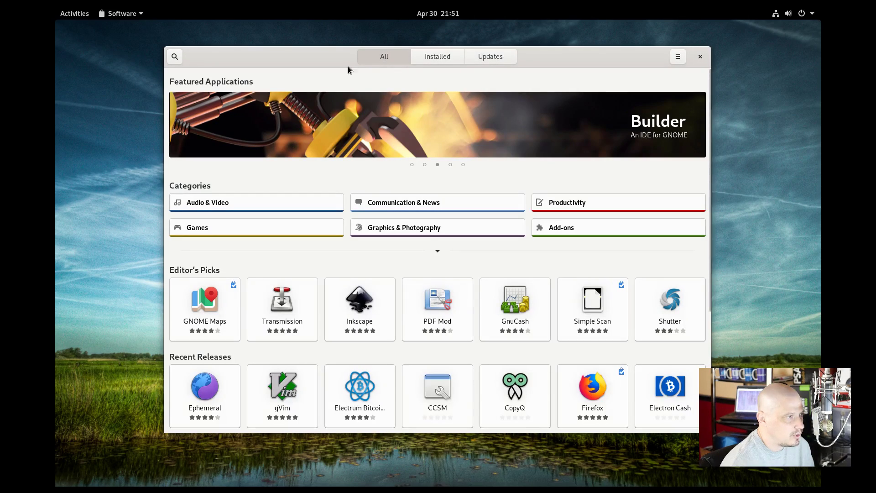
pyautogui.hotkey('ctrl', 'f')
pyautogui.write('discord')
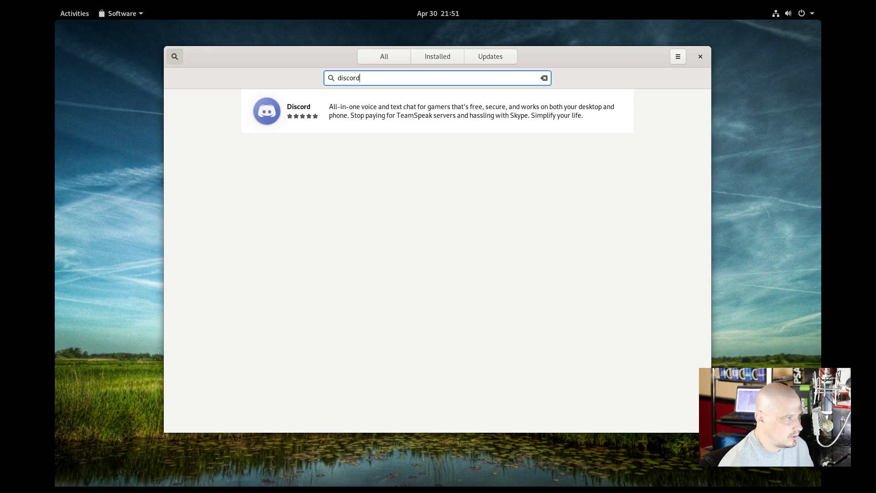
pyautogui.press('BackSpace')
pyautogui.press('BackSpace')
pyautogui.press('BackSpace')
pyautogui.press('BackSpace')
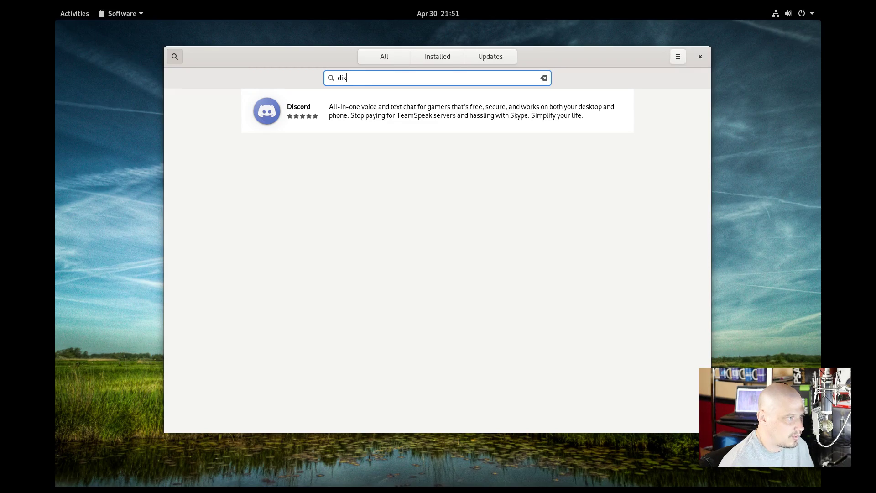
pyautogui.press('BackSpace')
pyautogui.press('BackSpace')
pyautogui.press('BackSpace')
pyautogui.write('peek')
pyautogui.press('BackSpace')
pyautogui.press('BackSpace')
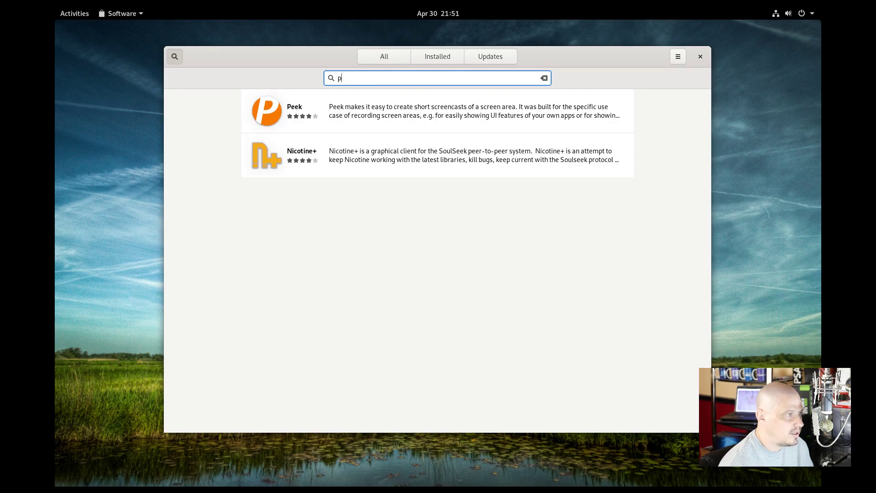
pyautogui.press('BackSpace')
pyautogui.press('BackSpace')
pyautogui.write('htop')
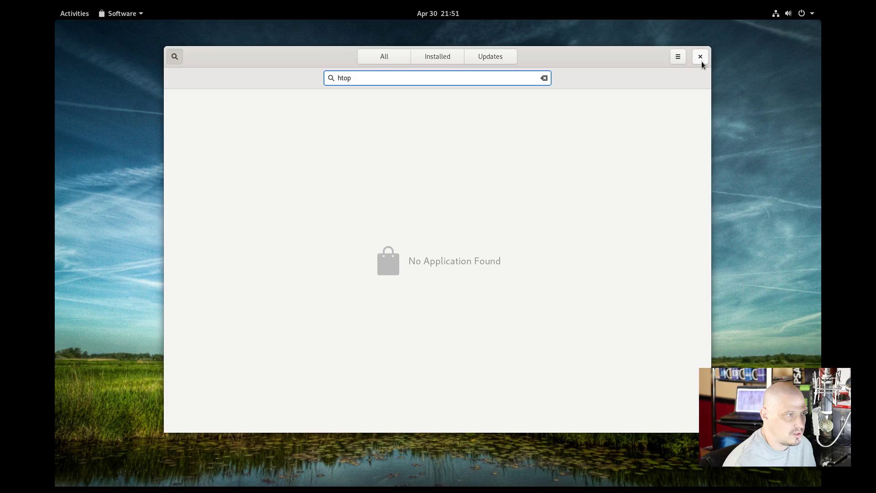
pyautogui.click(702, 62)
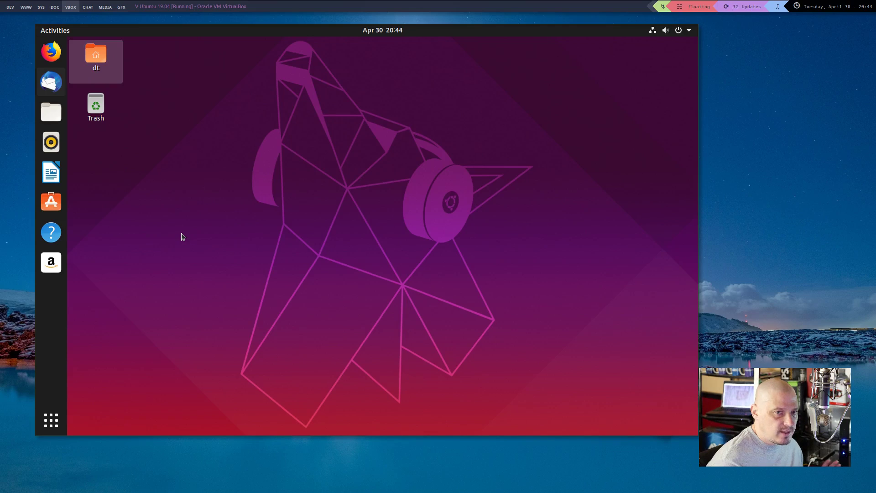
# - Deselect the dt folder on the Ubuntu 19.04 desktop
pyautogui.click(115, 141)
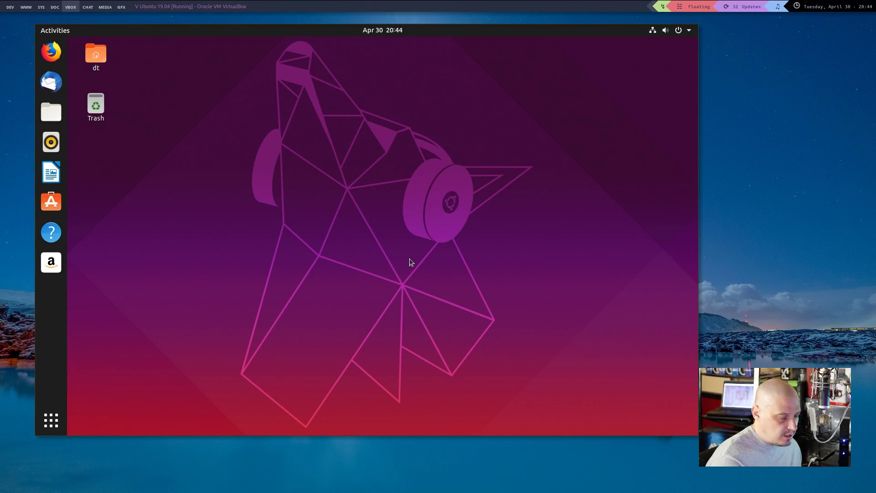
# - Run htop in a new Ubuntu terminal to see about 750M used, then return to the Fedora VM
pyautogui.hotkey('ctrl', 'alt', 't')
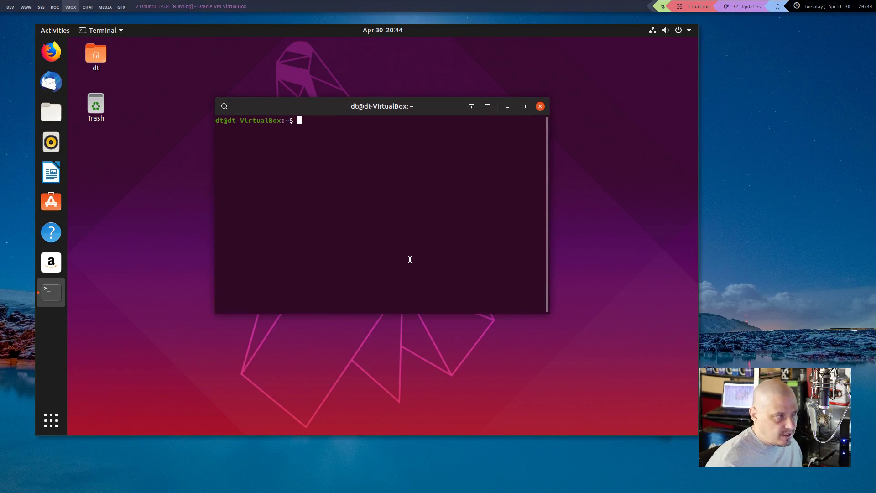
pyautogui.write('htop')
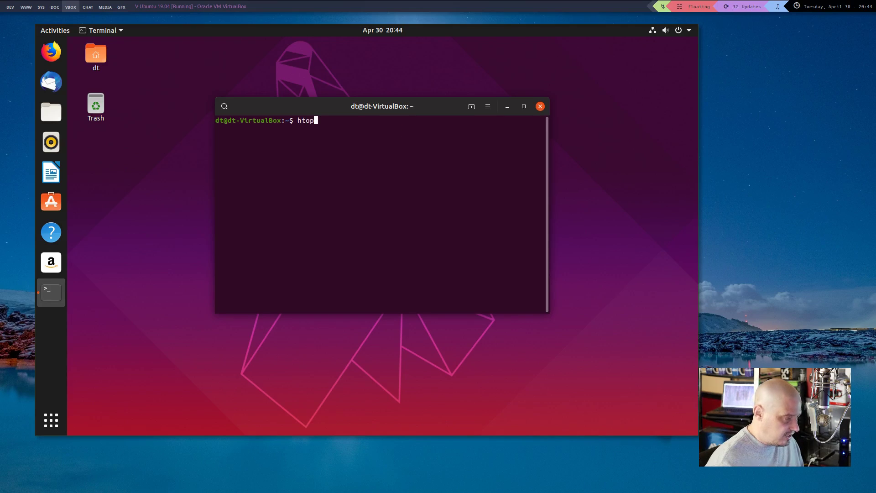
pyautogui.press('Return')
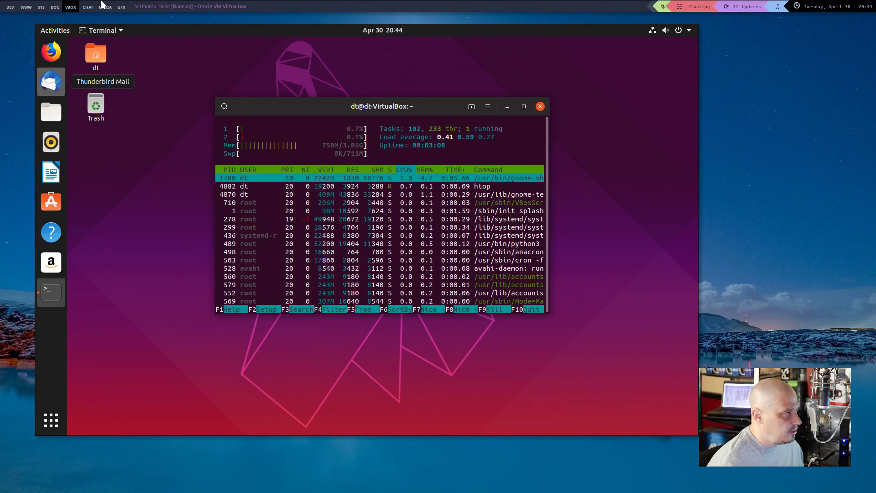
pyautogui.press('super+6')
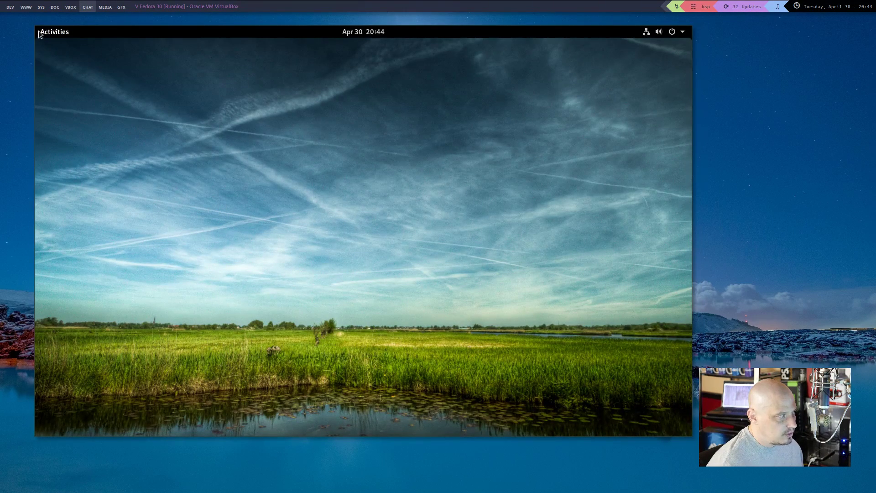
# - Run htop in a Fedora terminal, showing about 939M of 3.85G memory used and 125 tasks
pyautogui.click(59, 34)
pyautogui.click(315, 136)
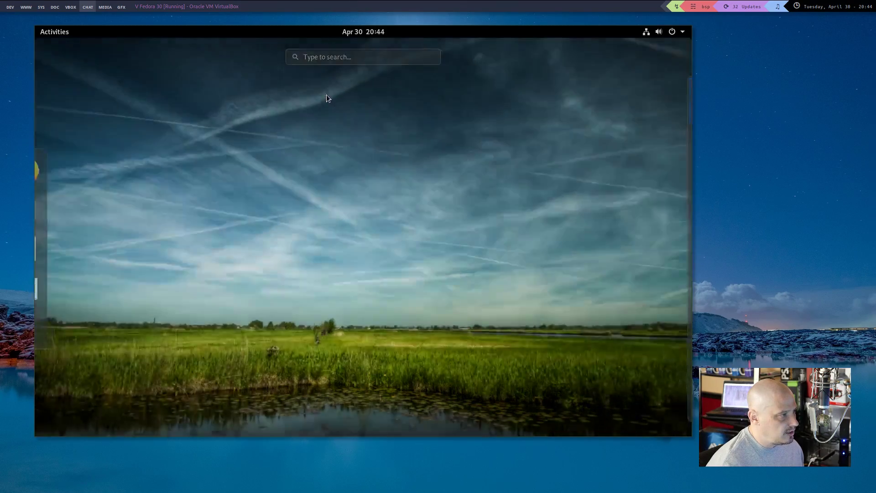
pyautogui.click(55, 33)
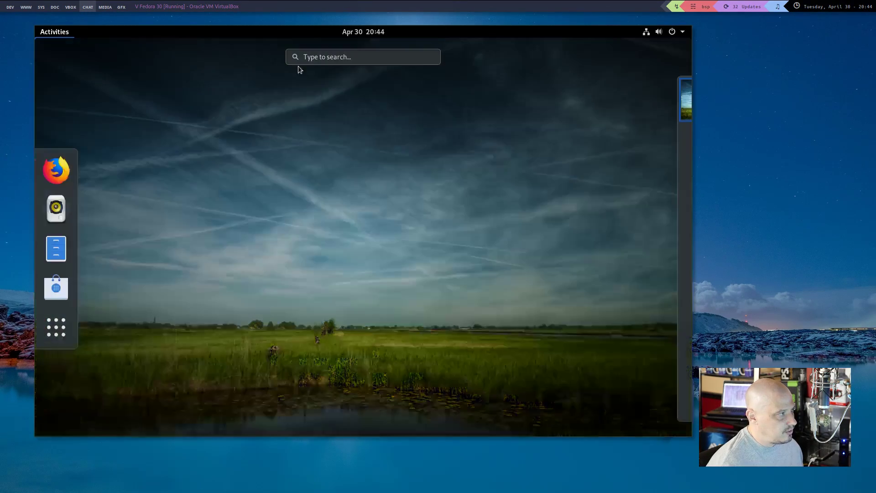
pyautogui.hotkey('ctrl', 'alt', 't')
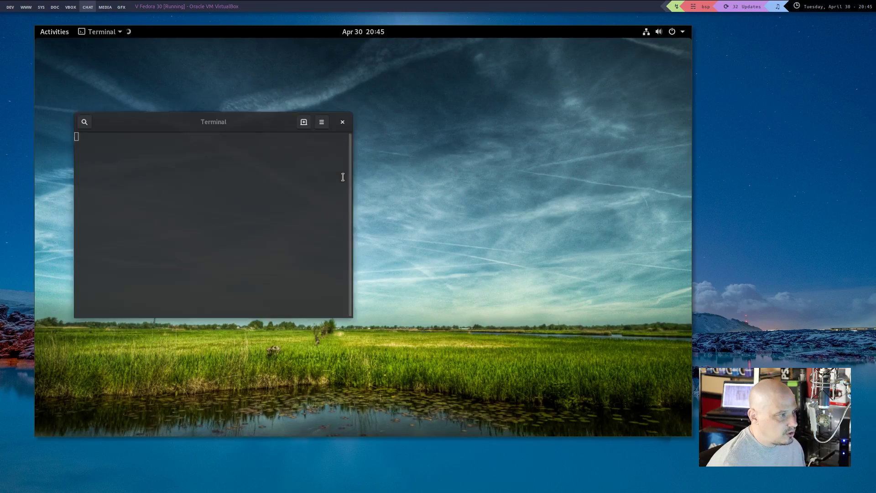
pyautogui.write('h')
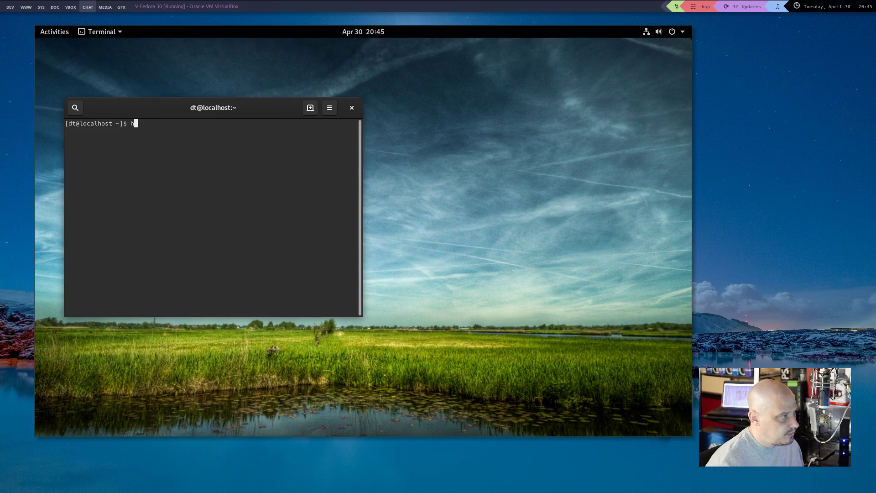
pyautogui.write('top')
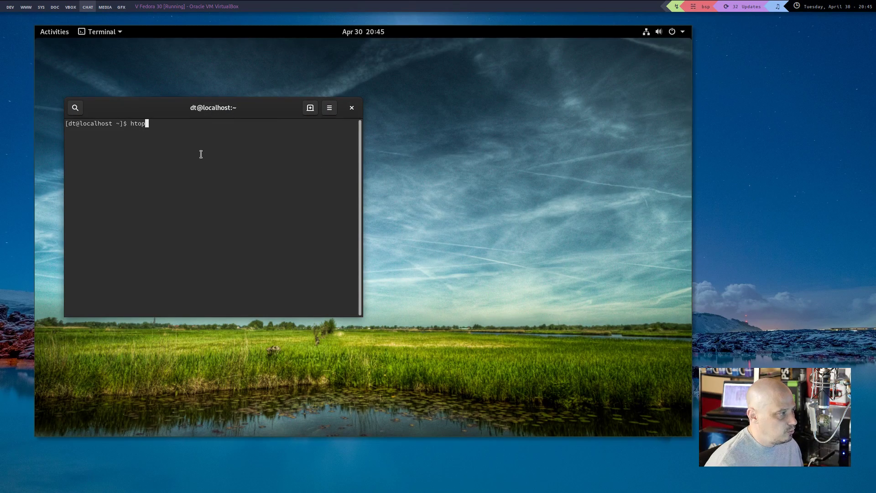
pyautogui.press('Return')
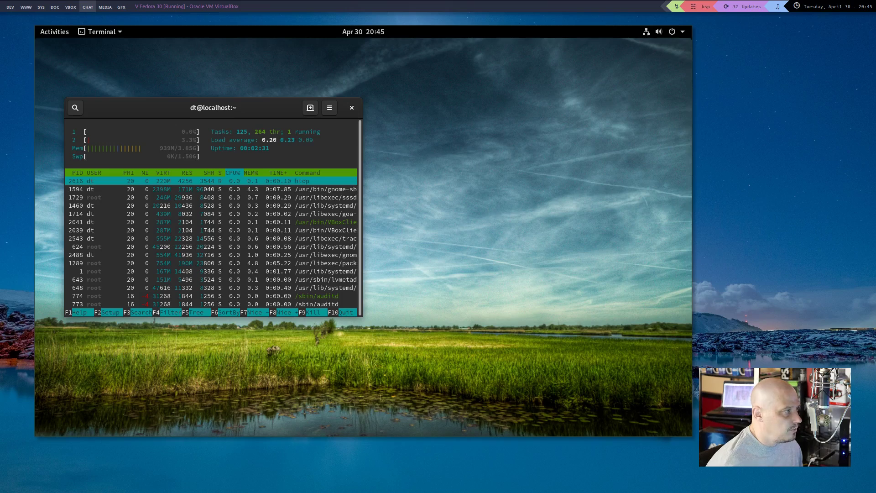
# - Compare htop memory between the Ubuntu and Fedora VMs, ending on Ubuntu at about 857M used
pyautogui.click(69, 7)
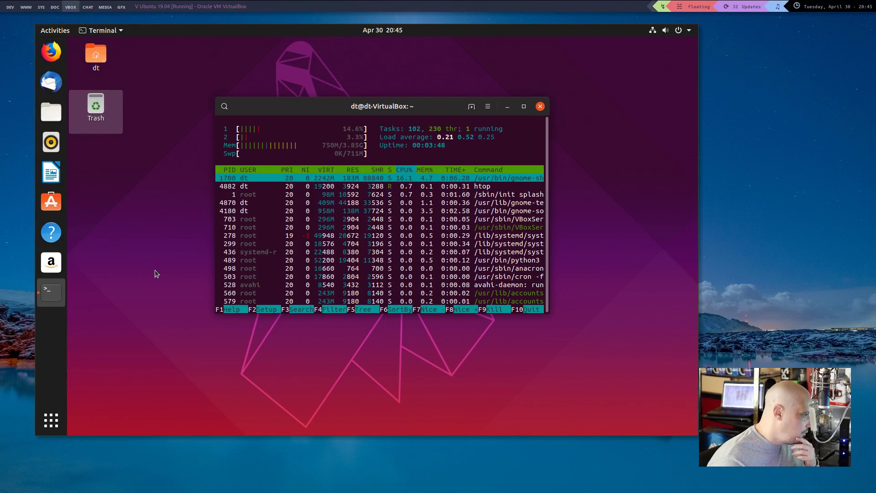
pyautogui.click(88, 7)
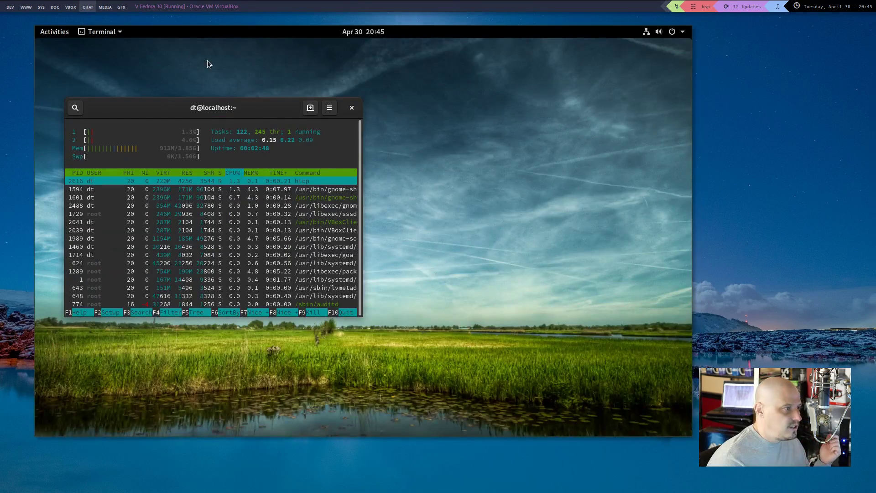
pyautogui.click(46, 32)
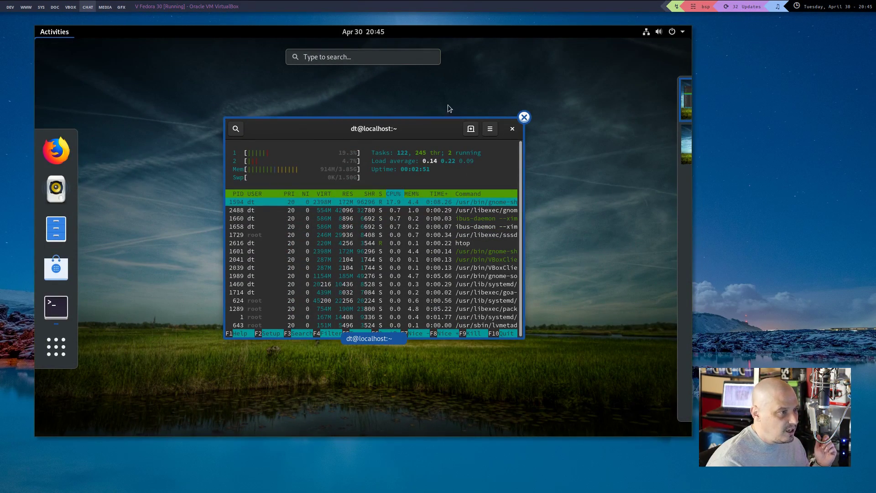
pyautogui.click(54, 34)
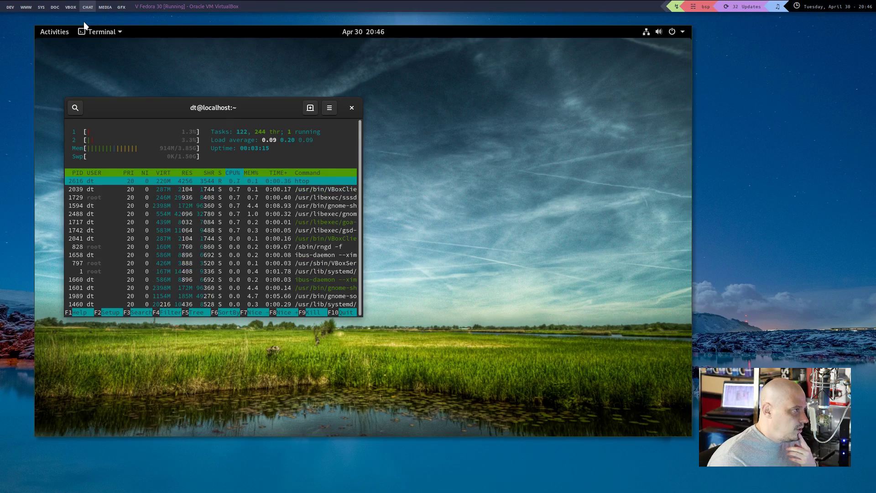
pyautogui.click(73, 6)
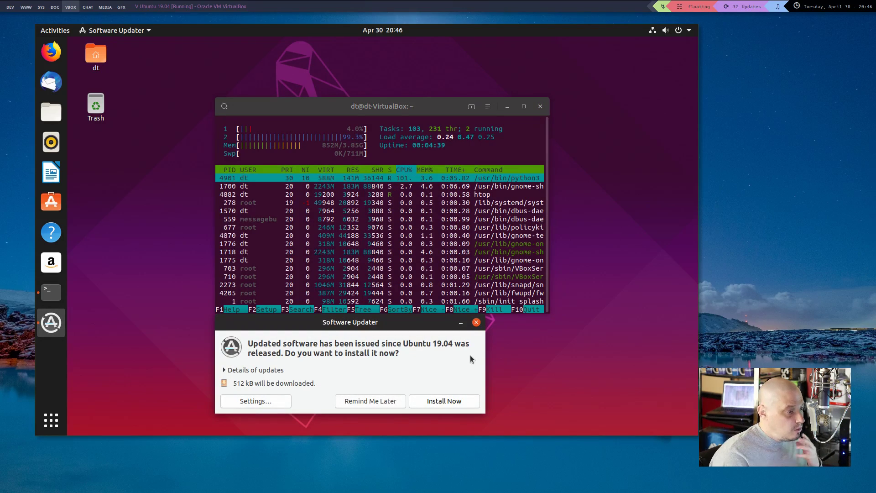
# - Close the Software Updater prompt, leaving htop showing about 744M of 3.85G used
pyautogui.click(476, 322)
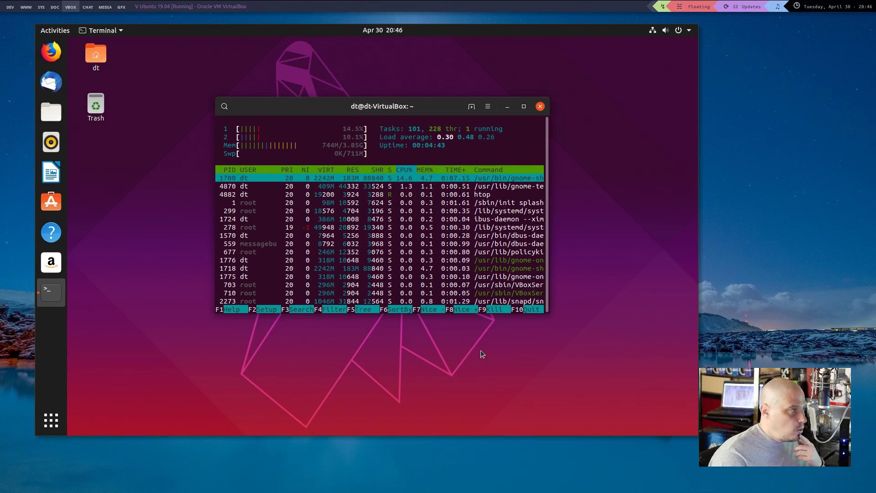